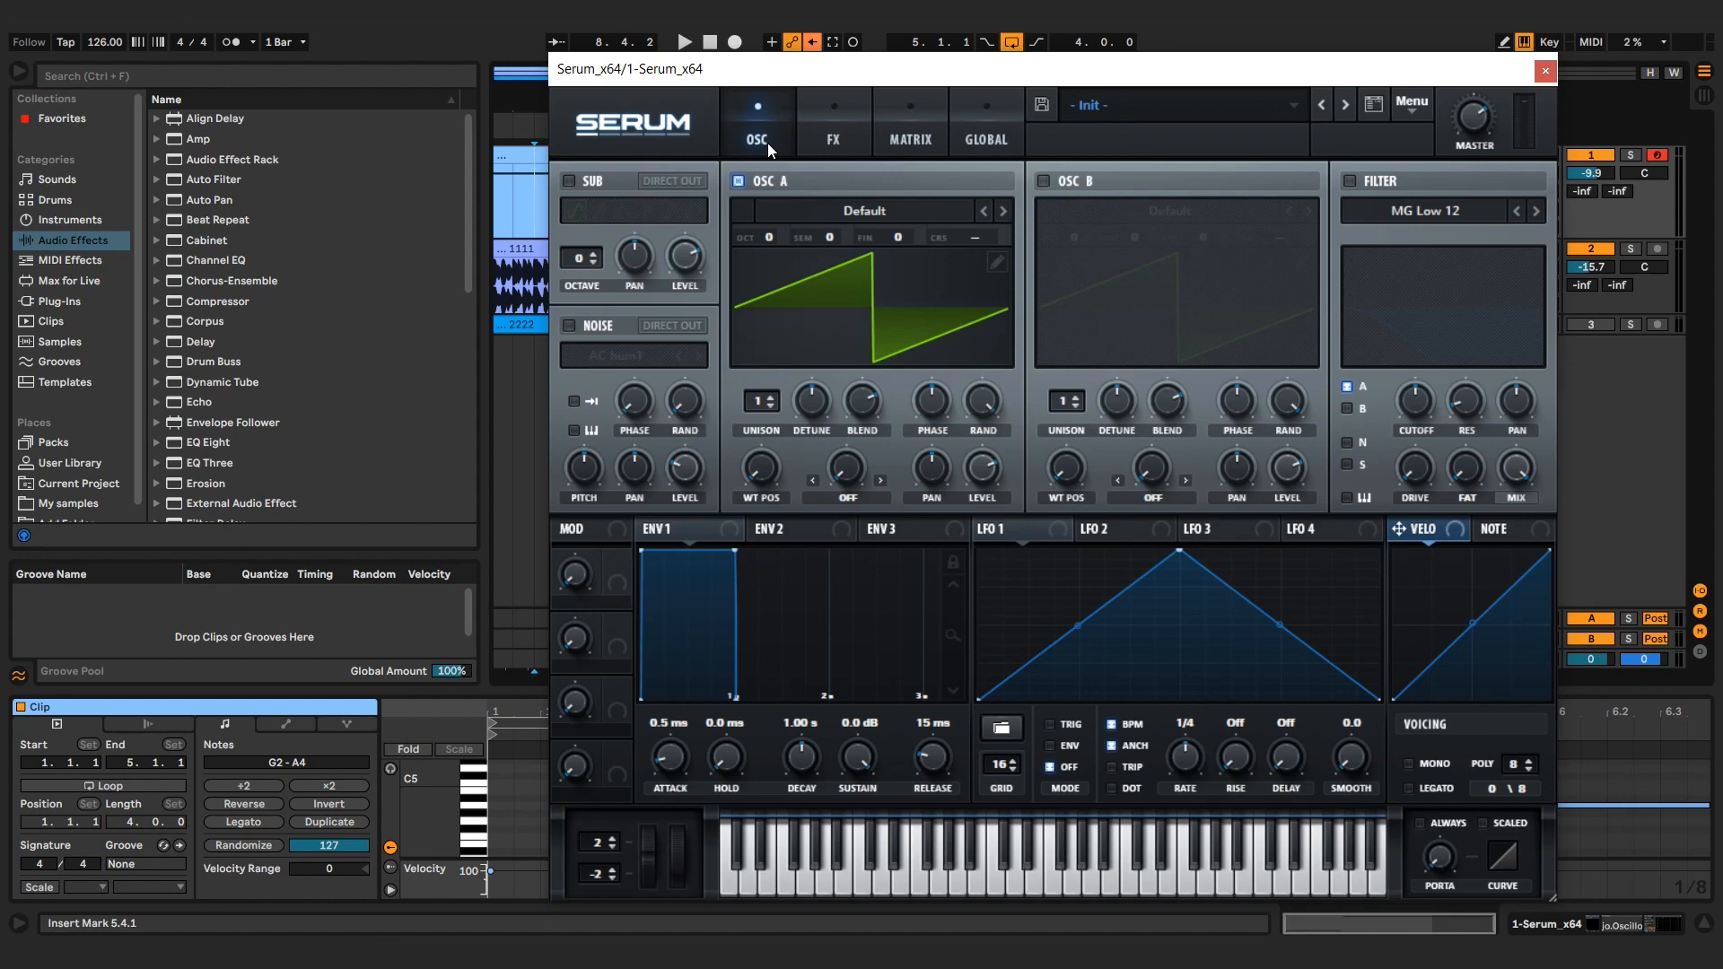
# Step: Assign LFO 1 to the filter cutoff directly and remove that modulation again
pyautogui.moveTo(1012, 534); pyautogui.dragTo(1411, 406)
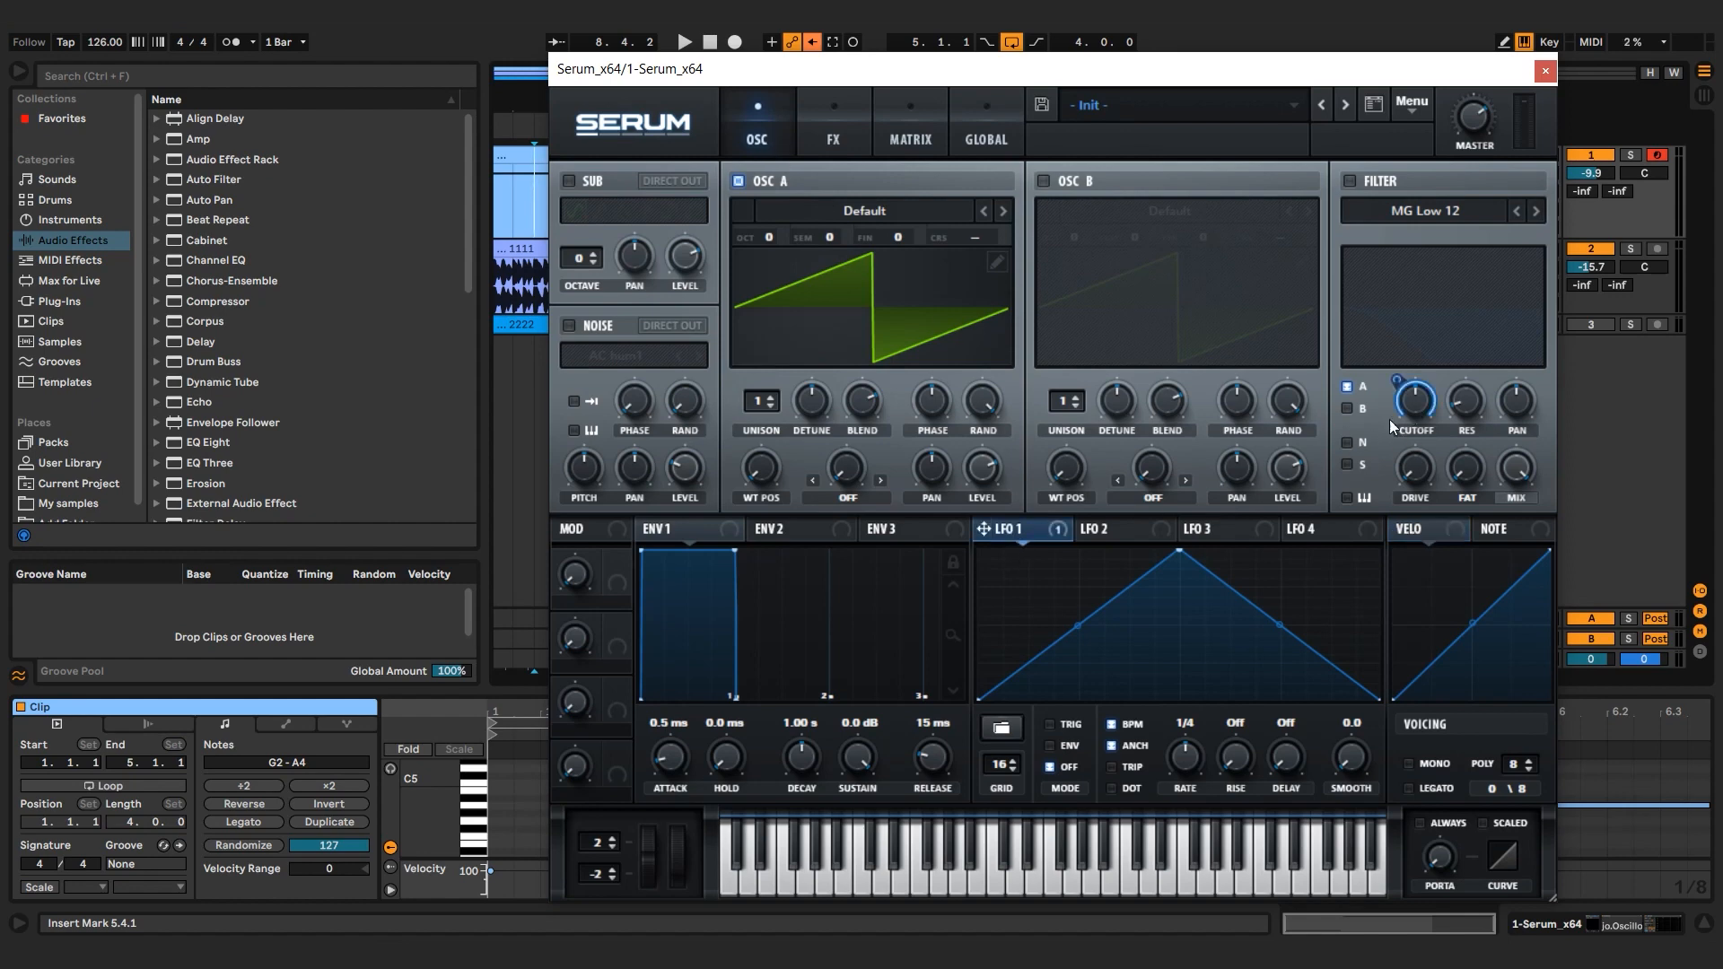
pyautogui.rightClick(1058, 528)
pyautogui.click(1069, 603)
# Step: Assign LFO 1 as the modulation source of the filter cutoff through the cutoff's own options
pyautogui.rightClick(1404, 402)
pyautogui.moveTo(1484, 515)
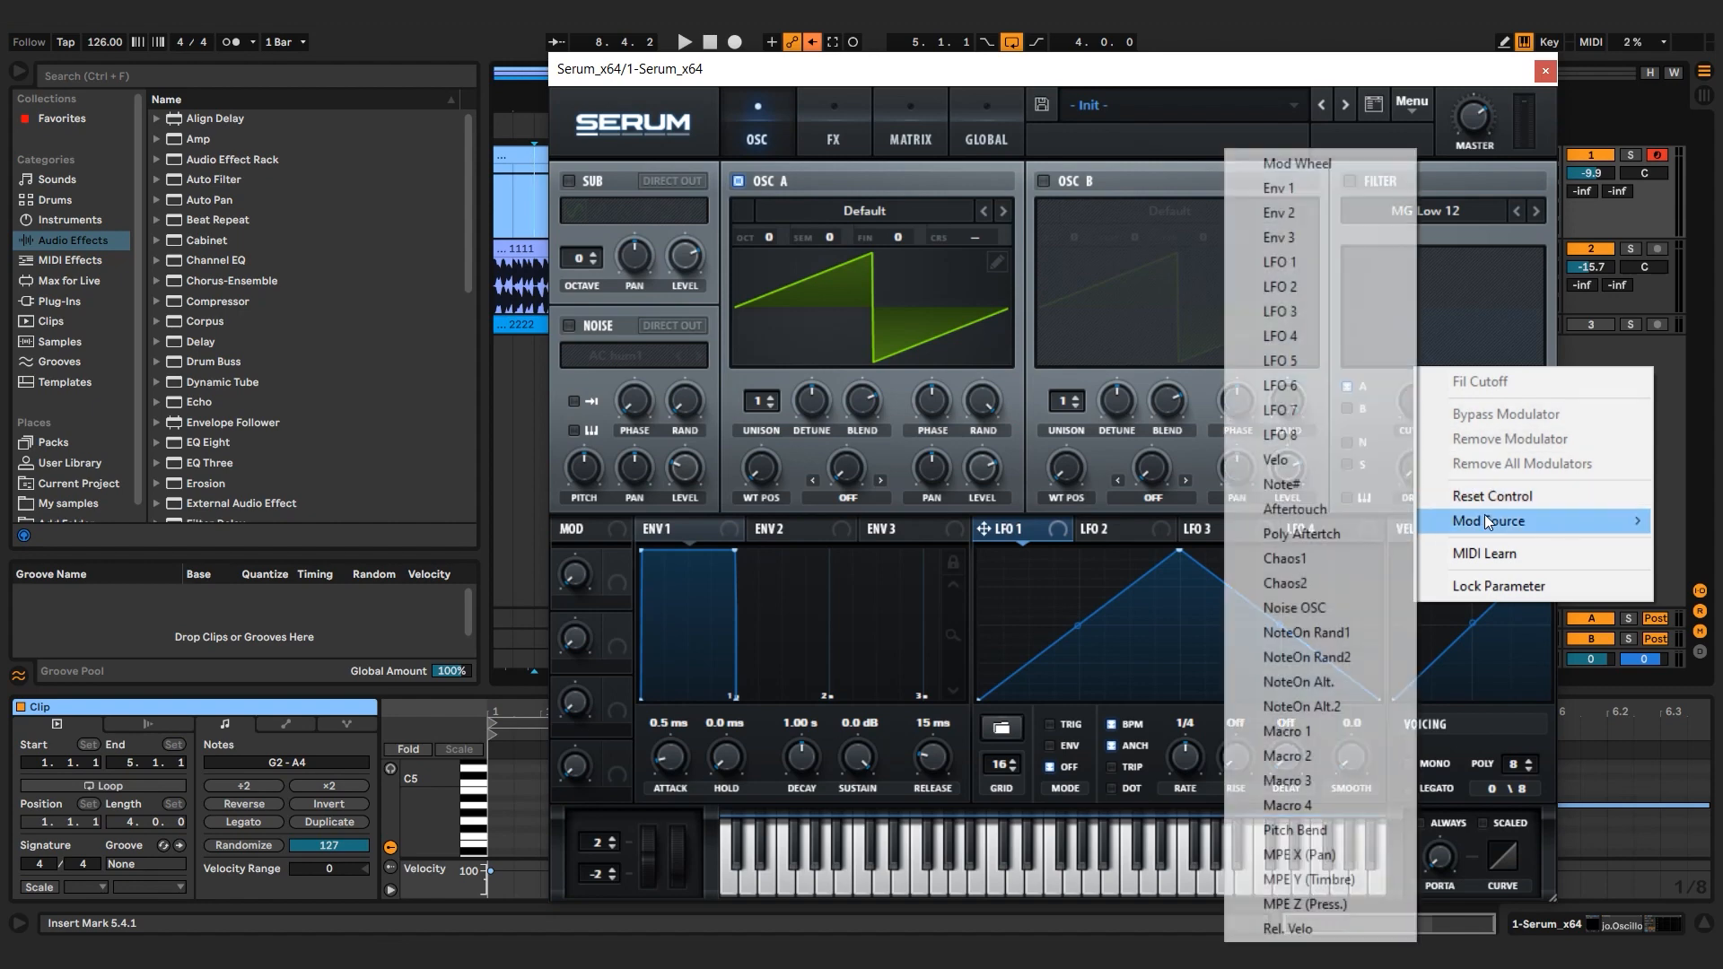
pyautogui.click(1283, 263)
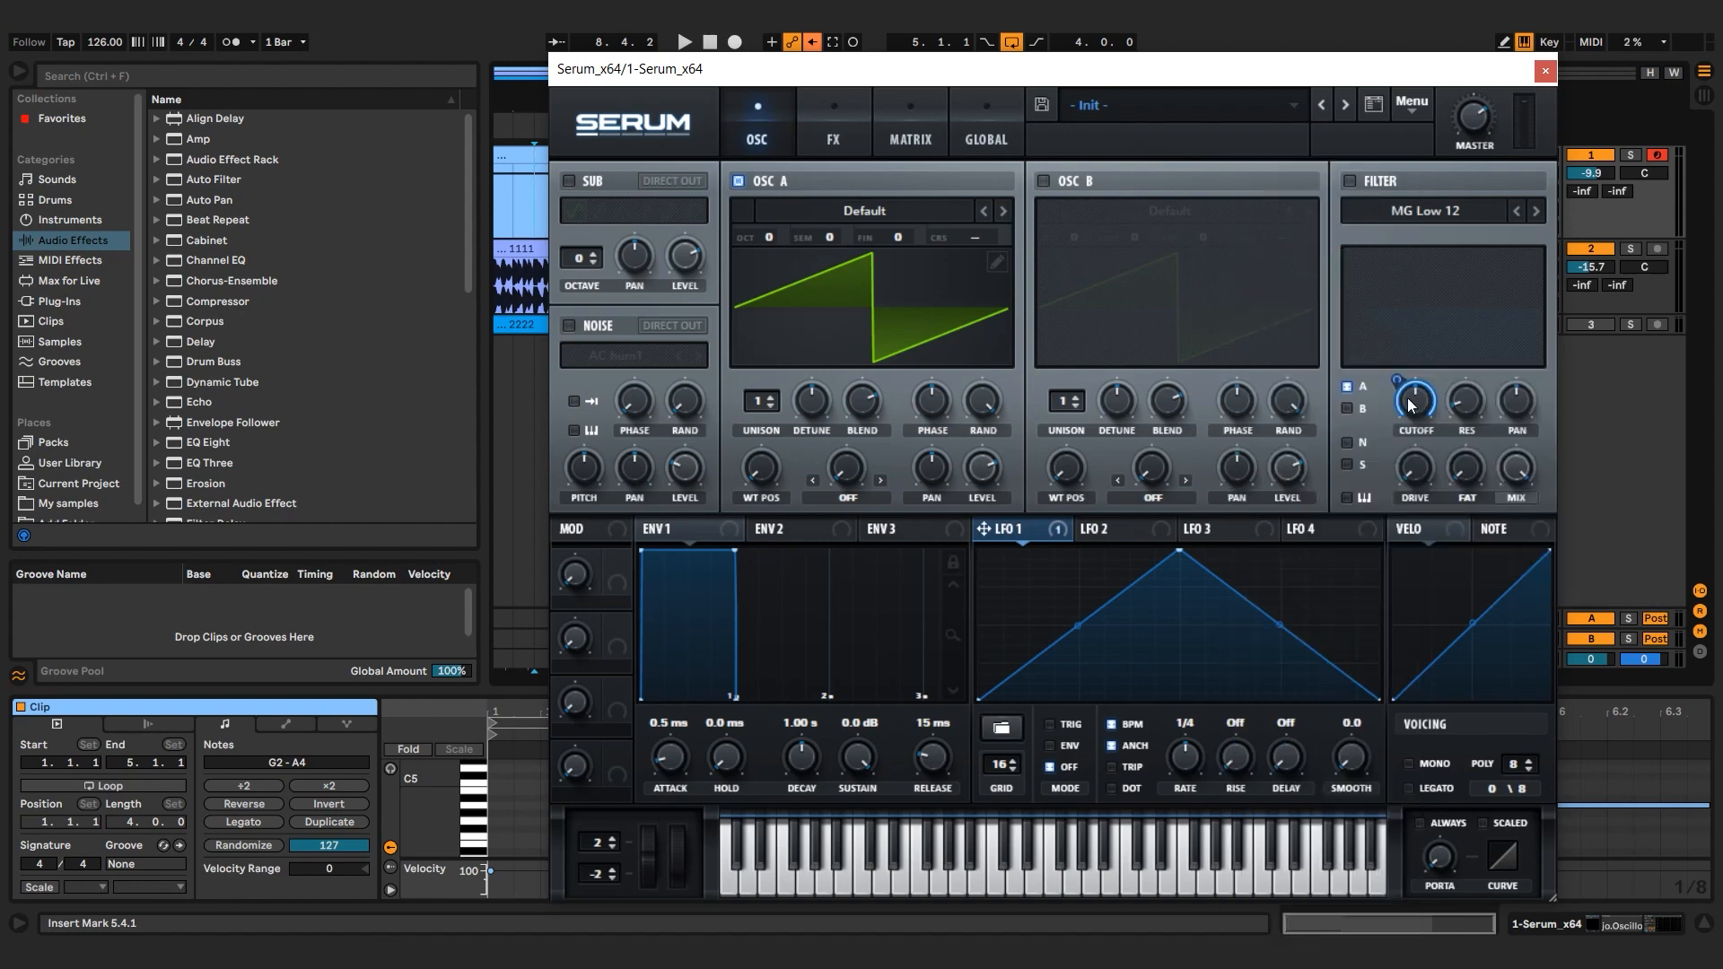
# Step: Reduce the LFO 1 modulation depth directly on the filter cutoff knob
pyautogui.moveTo(1413, 405)
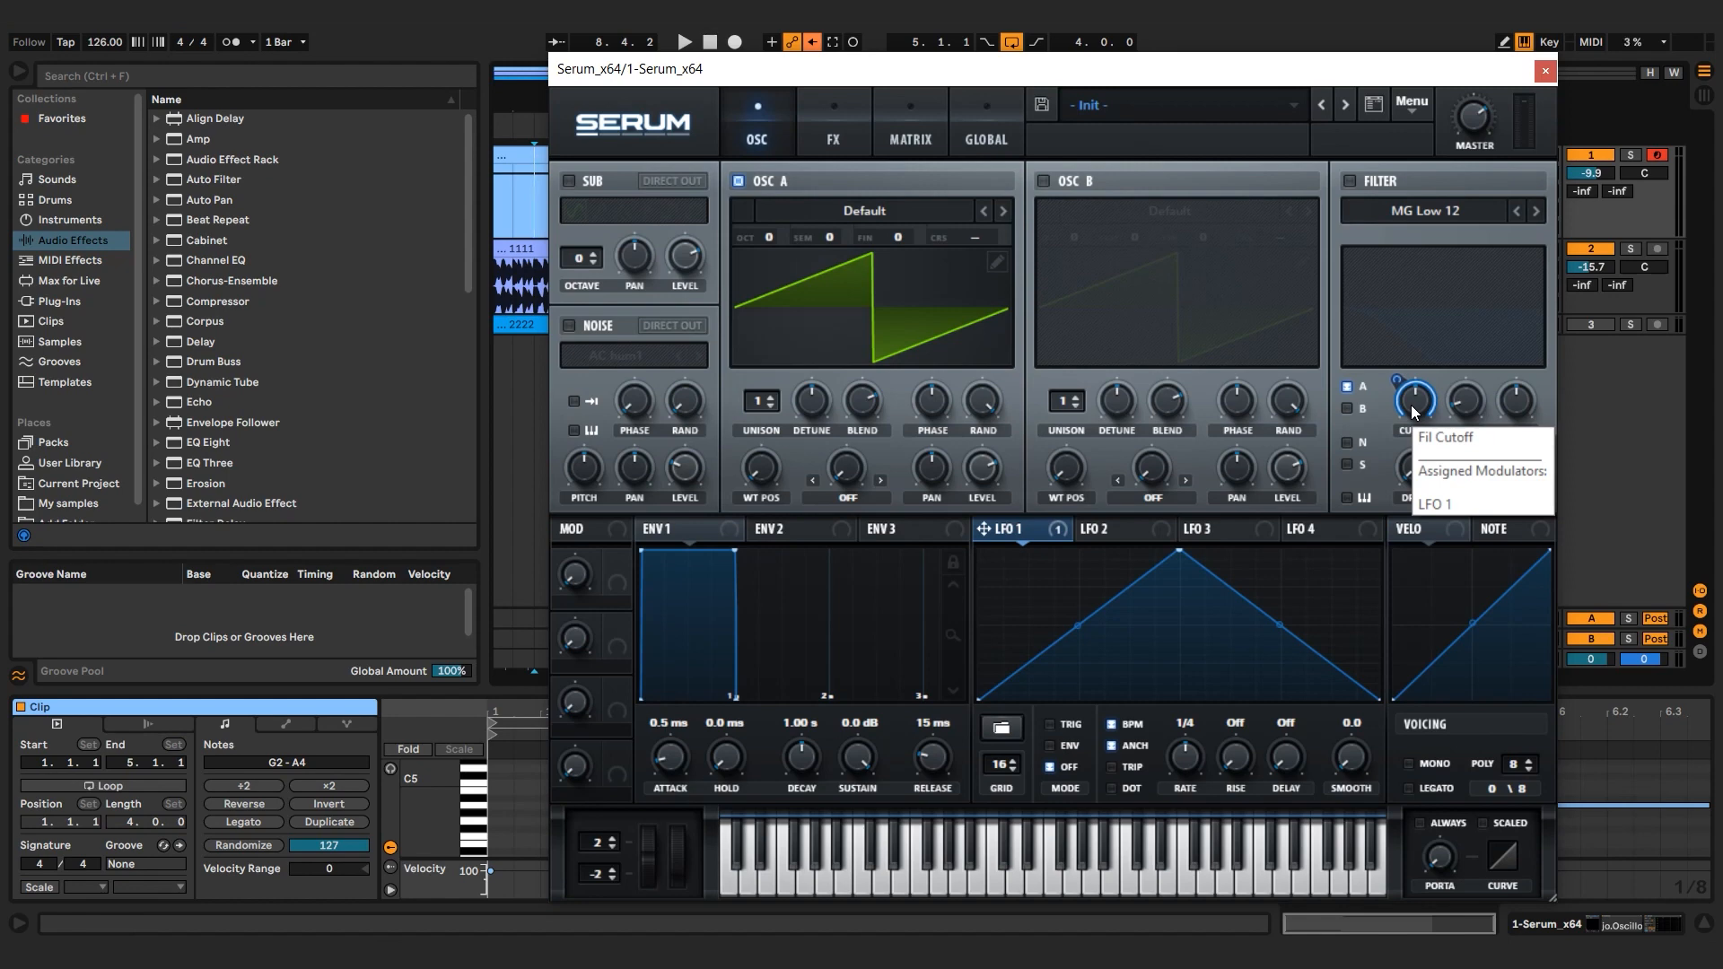
pyautogui.moveTo(1413, 413); pyautogui.dragTo(1396, 461)
pyautogui.moveTo(1410, 414)
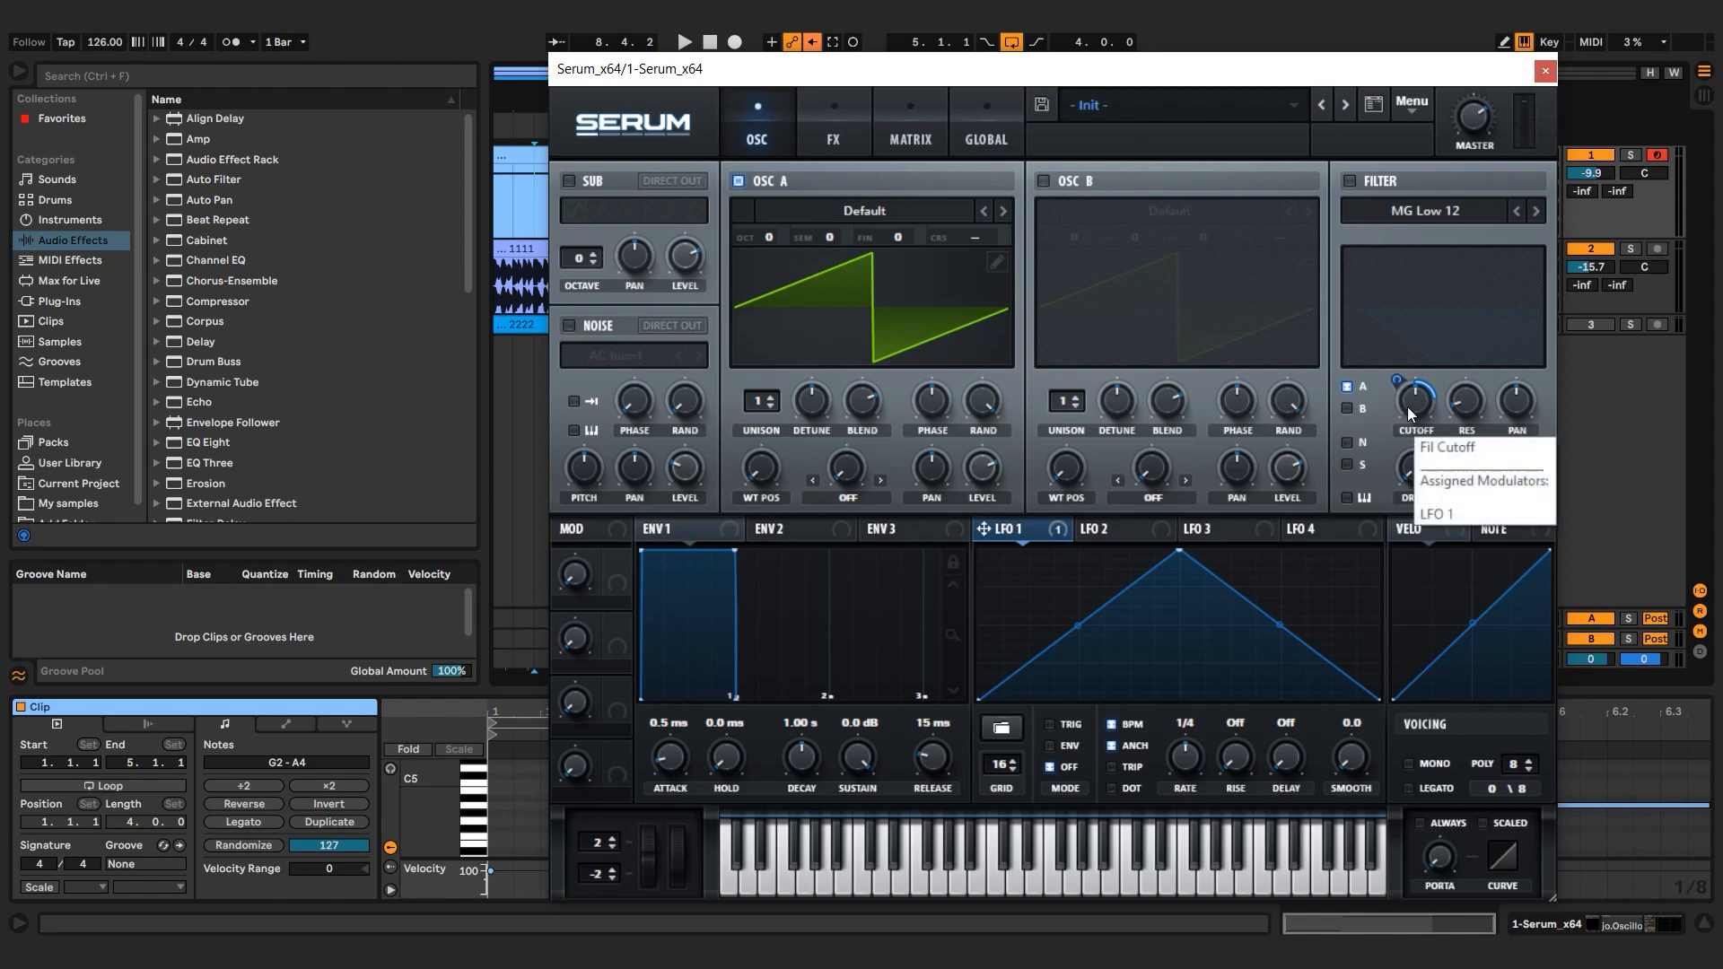
# Step: Examine LFO 1's assigned destinations and its routing in the modulation matrix
pyautogui.rightClick(1053, 529)
pyautogui.press('Escape')
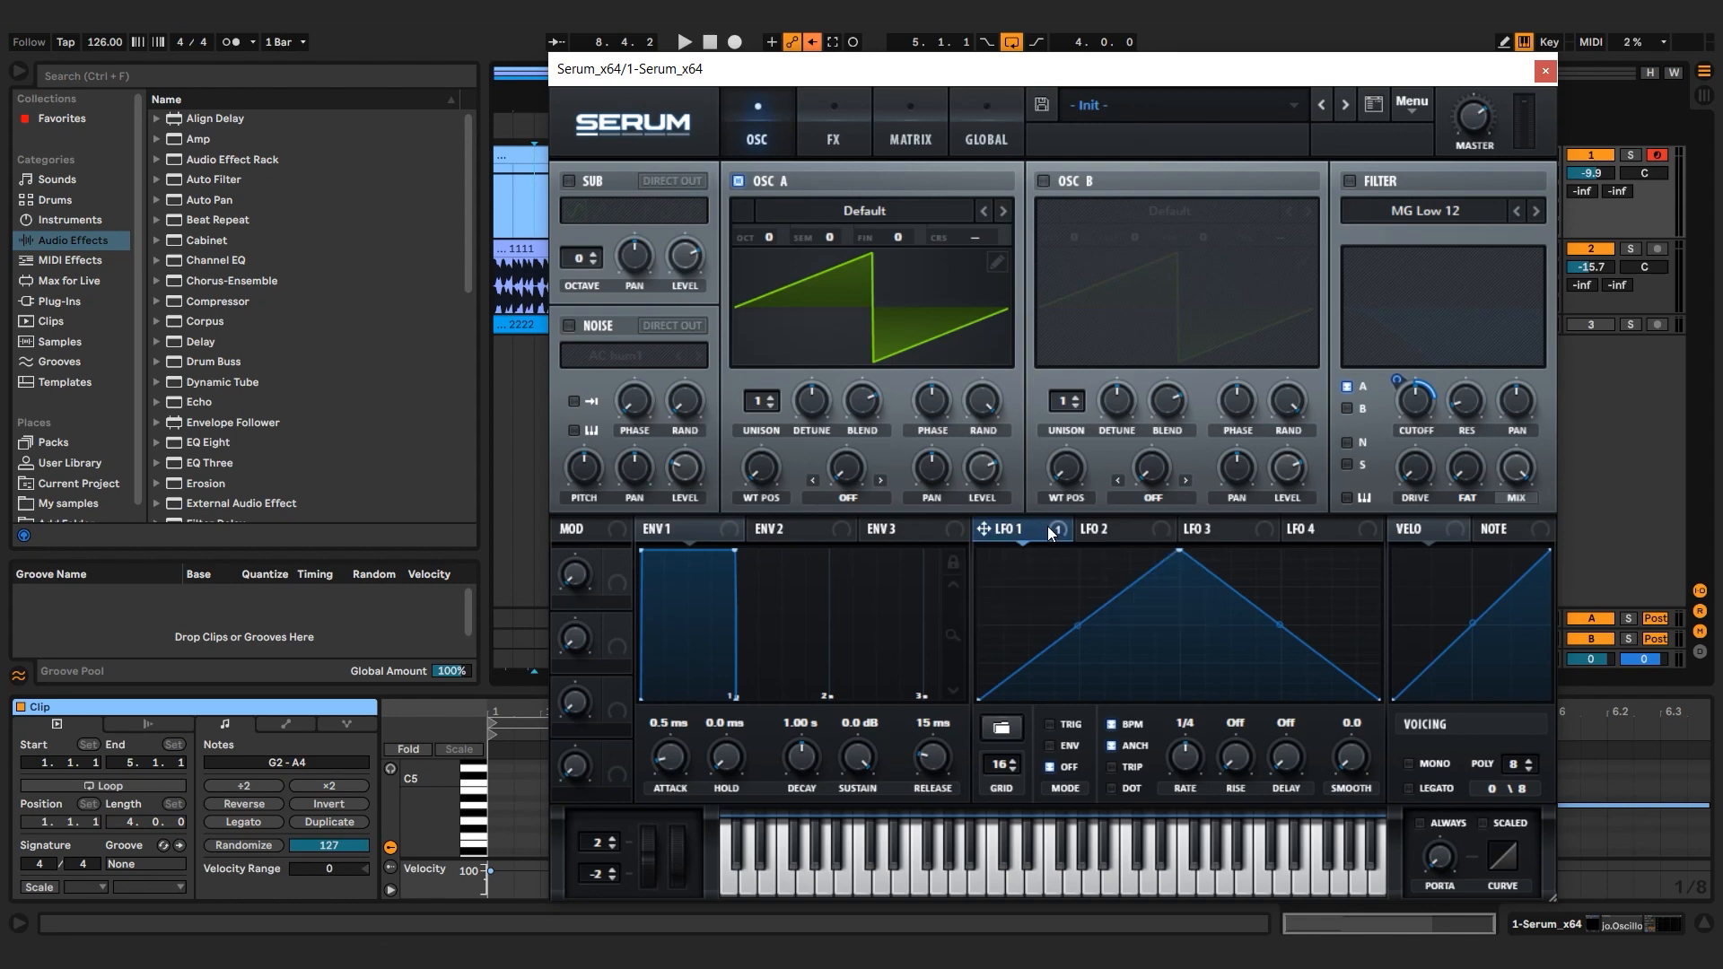
pyautogui.moveTo(1053, 532)
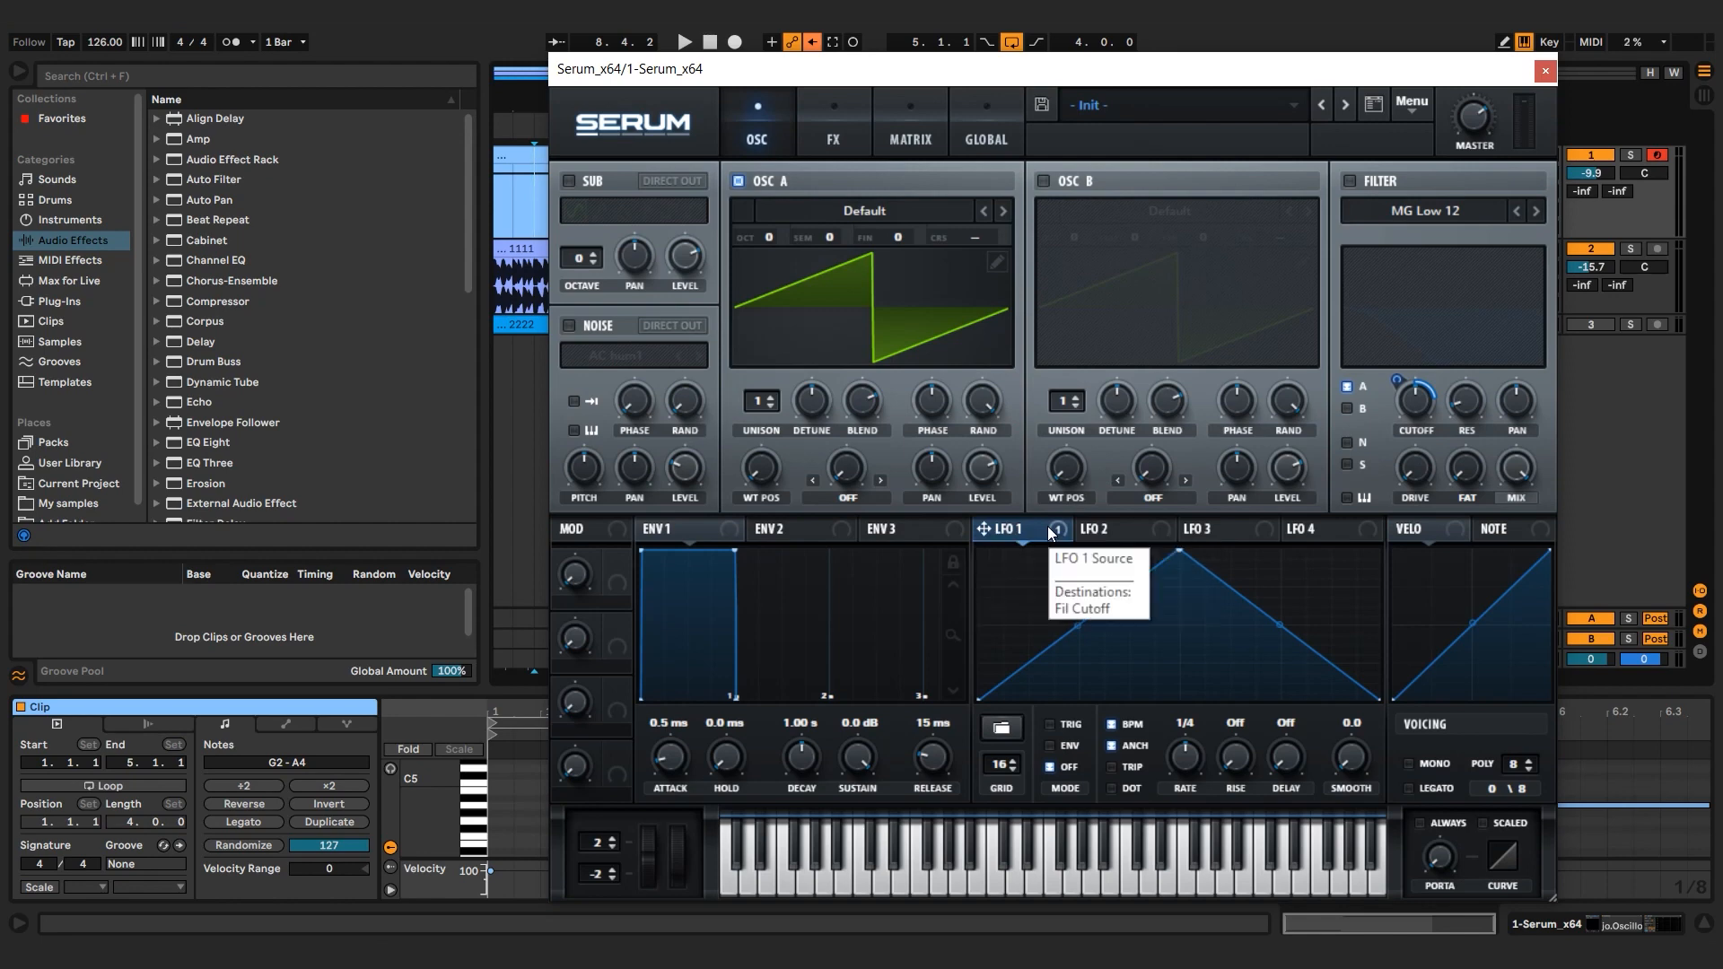
pyautogui.click(905, 141)
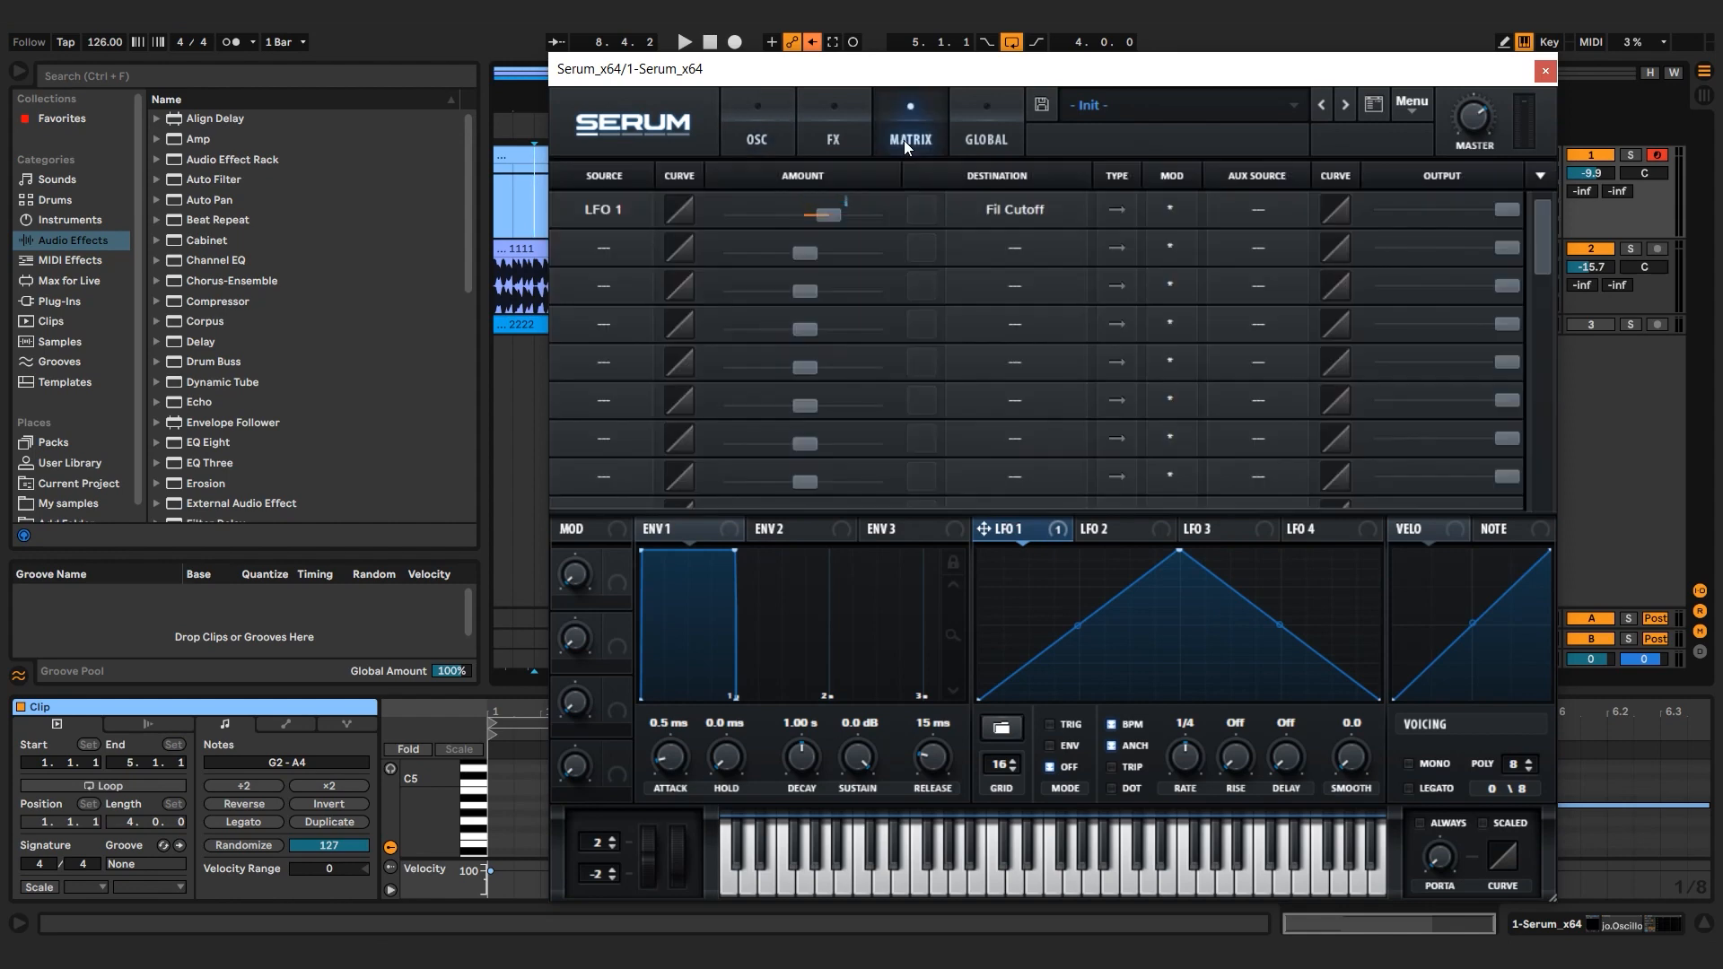
pyautogui.click(781, 123)
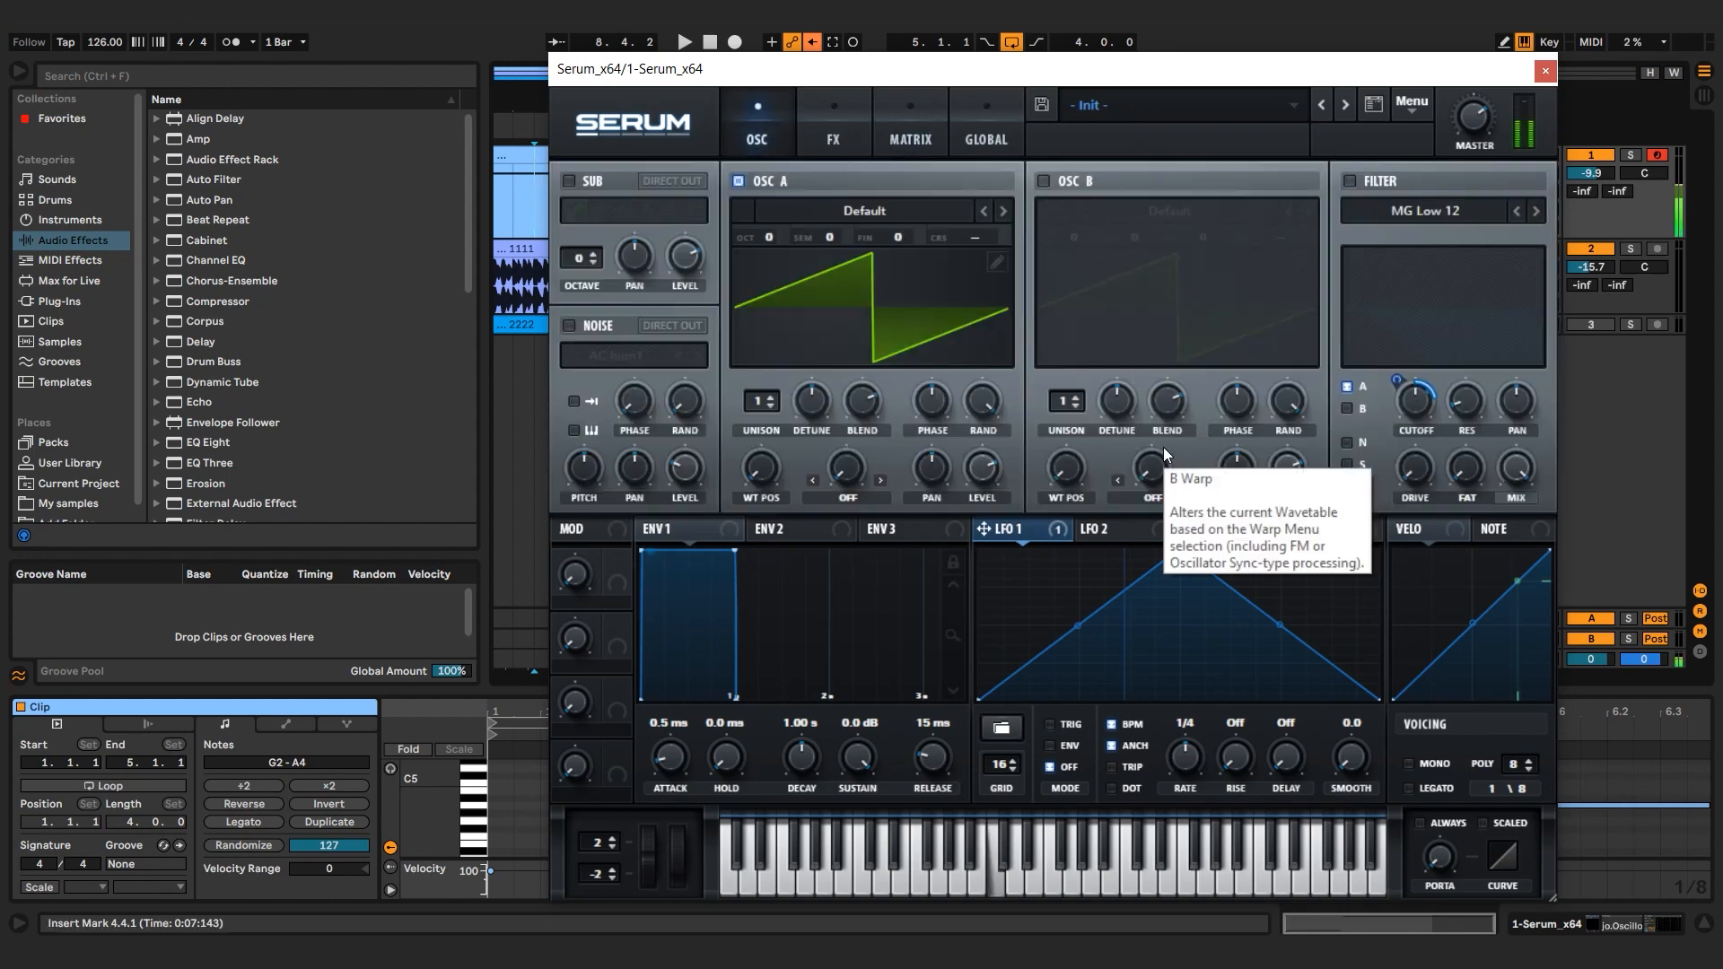
# Step: Turn on the filter and raise the LFO 1 amount on the filter cutoff to its maximum in the modulation matrix
pyautogui.click(1351, 182)
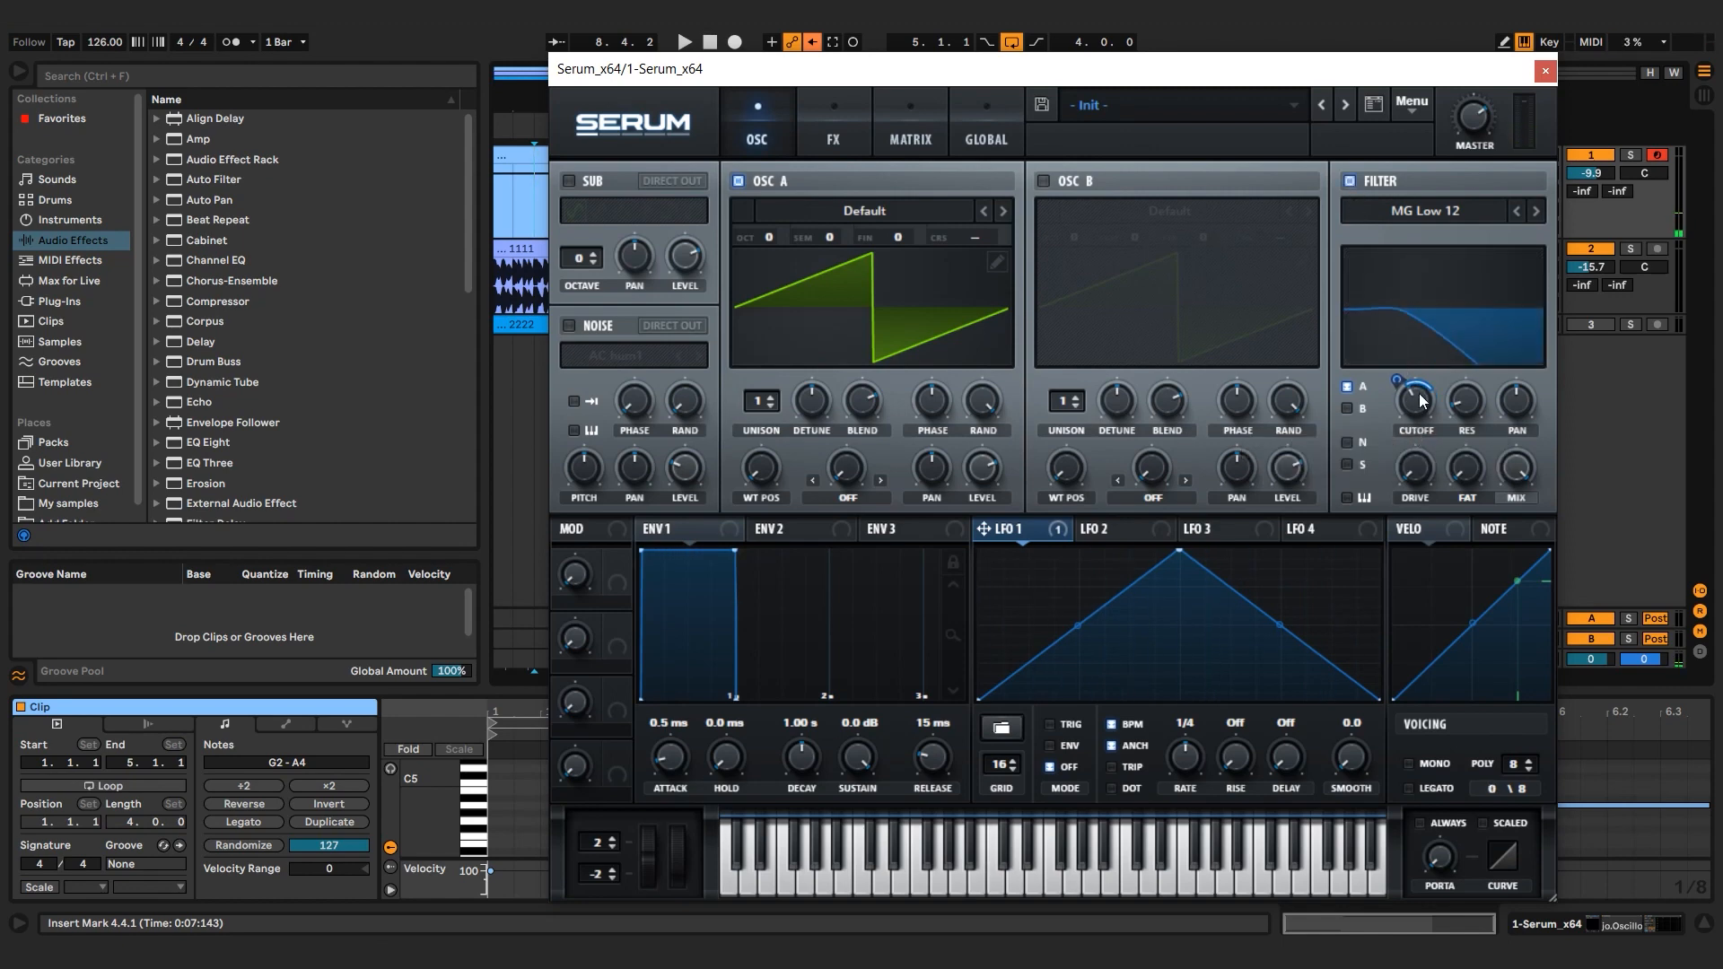
pyautogui.click(898, 122)
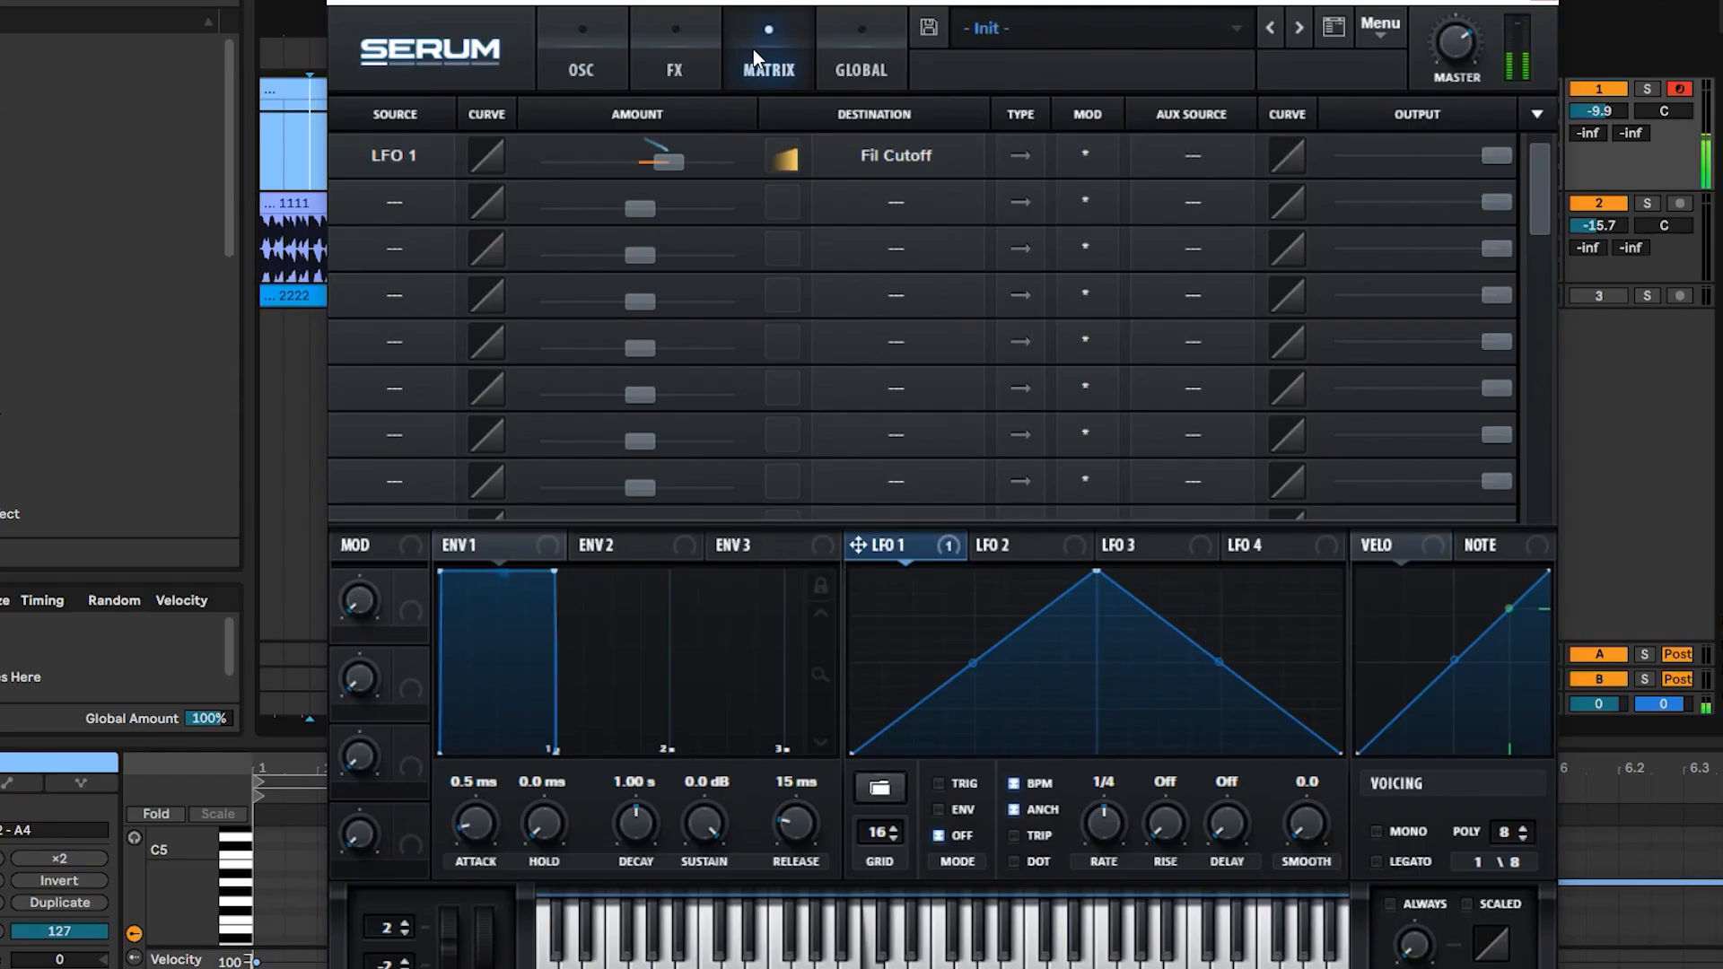
pyautogui.moveTo(827, 214); pyautogui.dragTo(845, 216)
pyautogui.moveTo(690, 165); pyautogui.dragTo(697, 163)
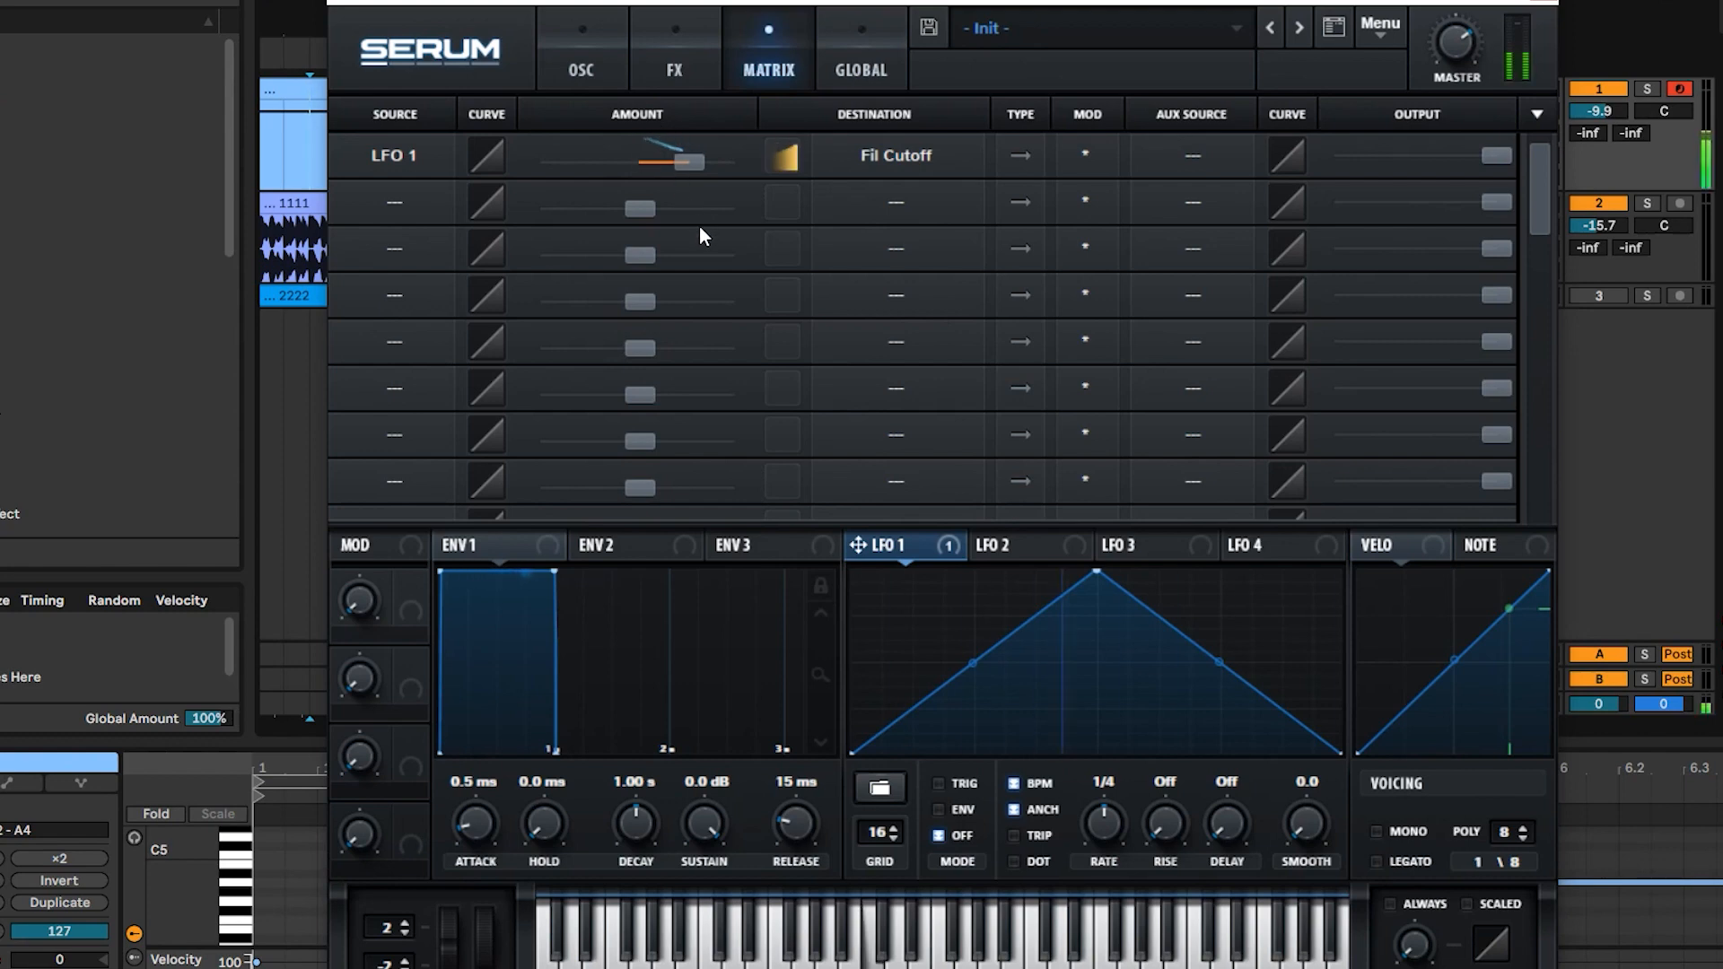
pyautogui.moveTo(690, 163); pyautogui.dragTo(1001, 154)
# Step: Compare the modulation range on the filter cutoff knob with the LFO 1 amount in the matrix
pyautogui.click(601, 72)
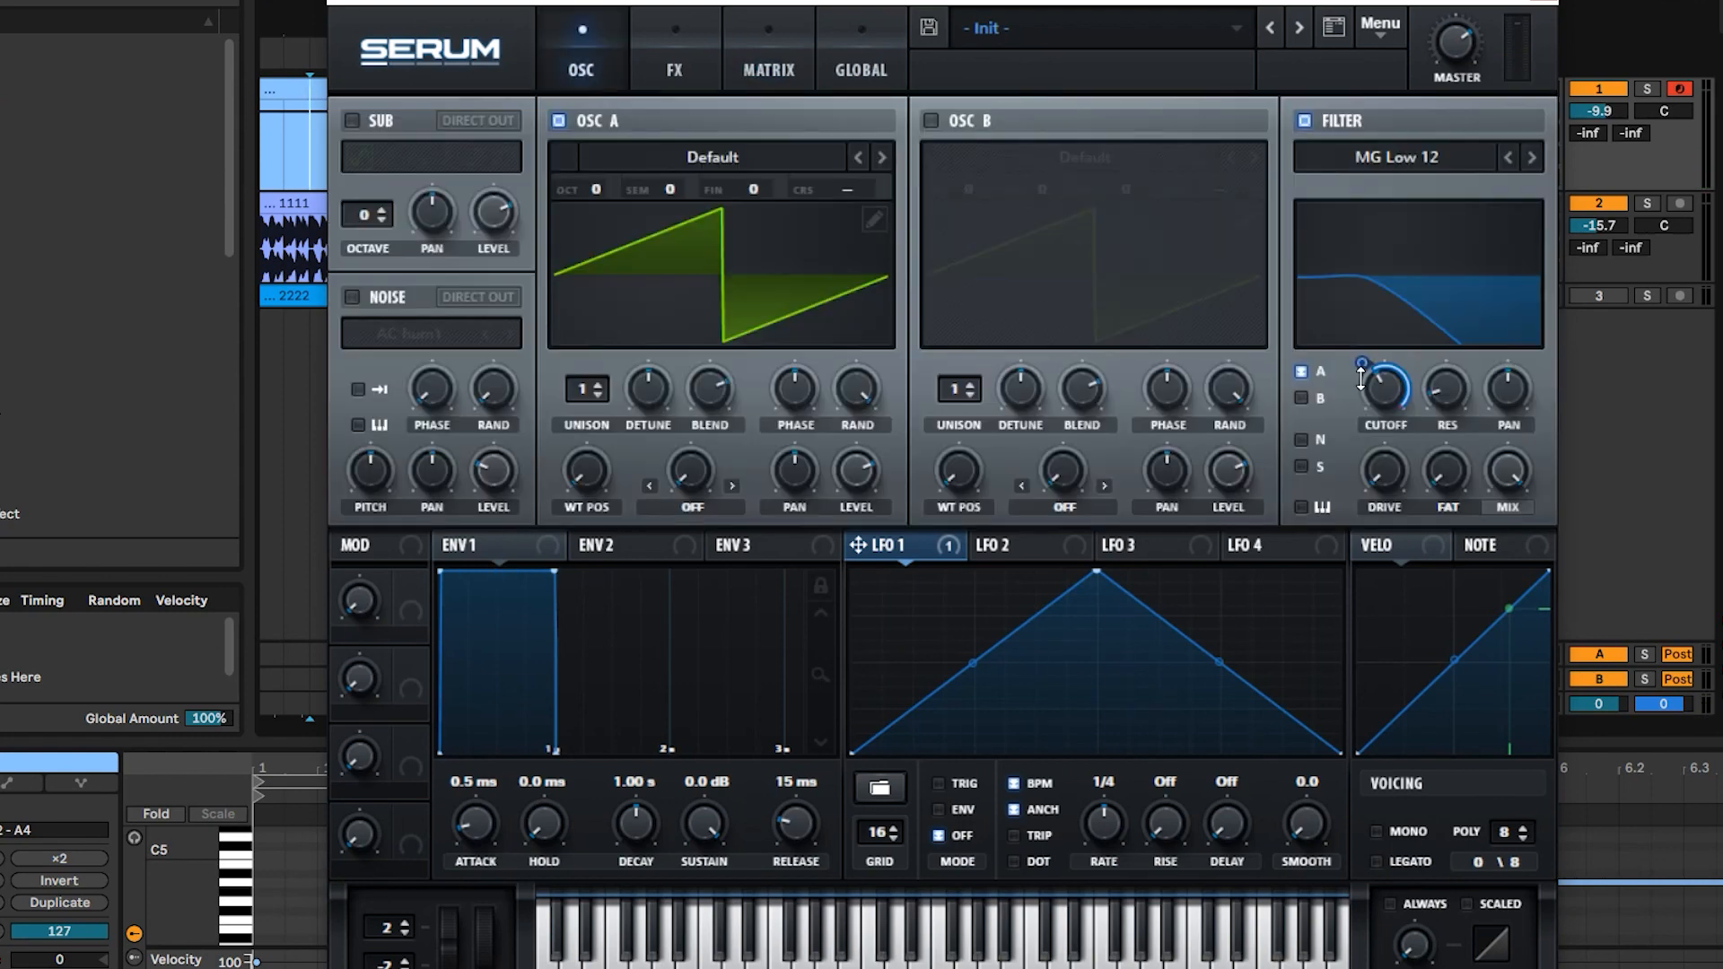
pyautogui.click(779, 74)
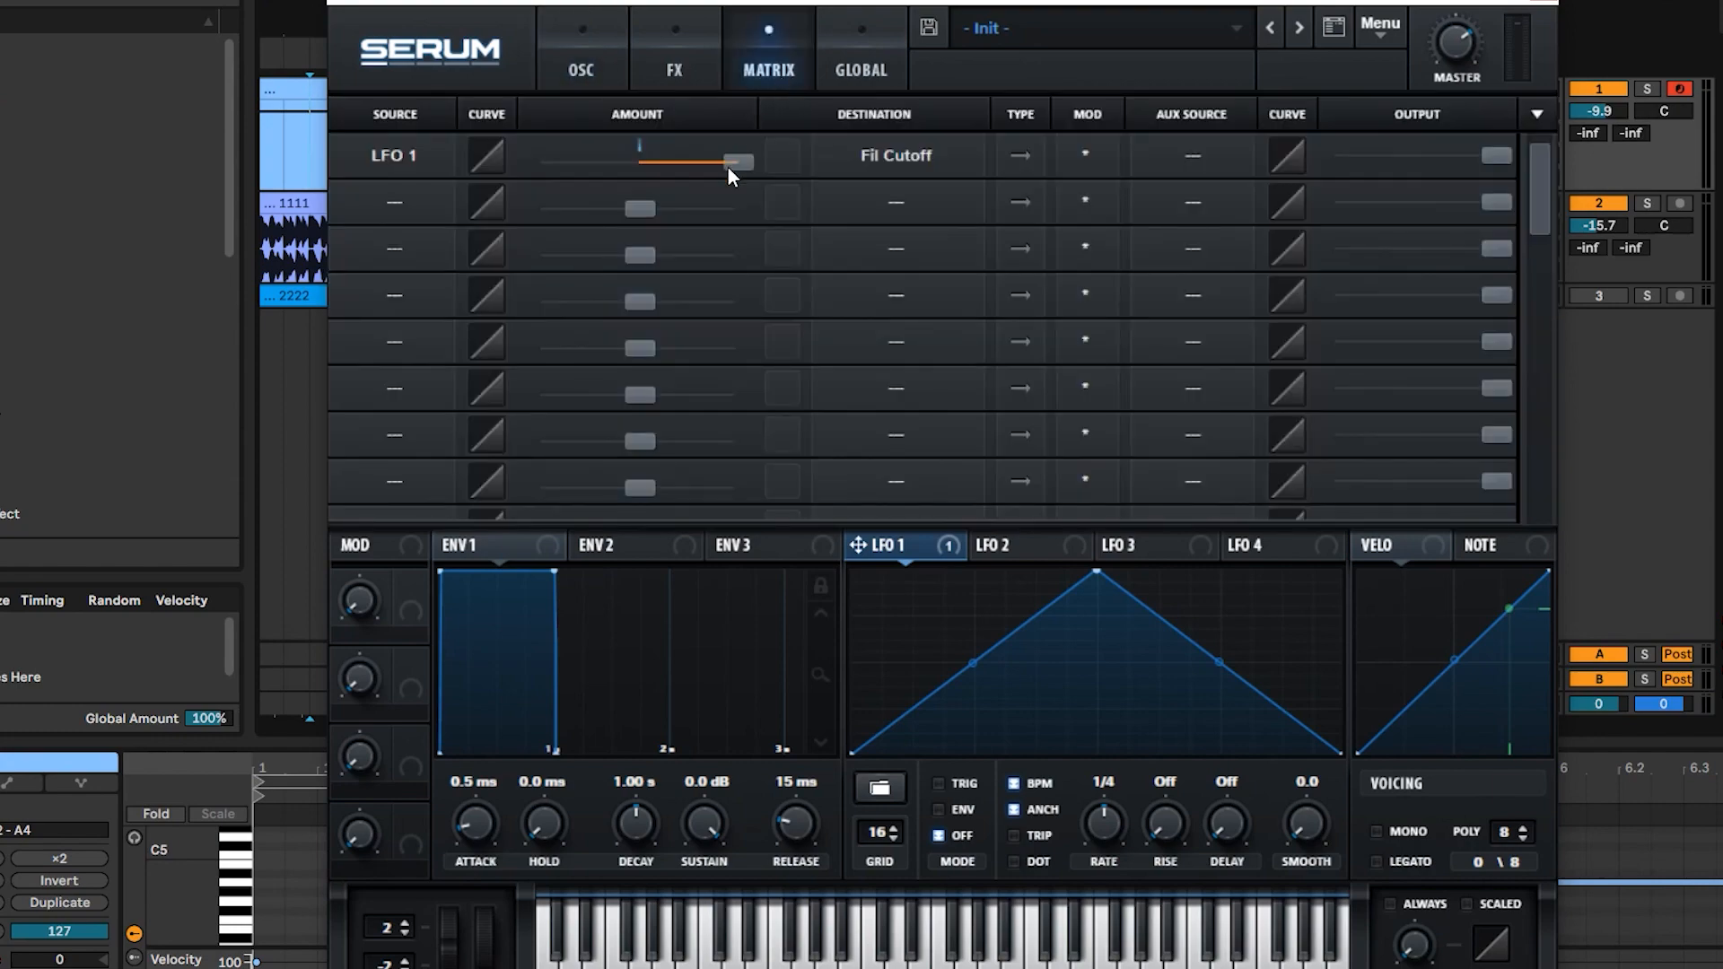
pyautogui.click(589, 70)
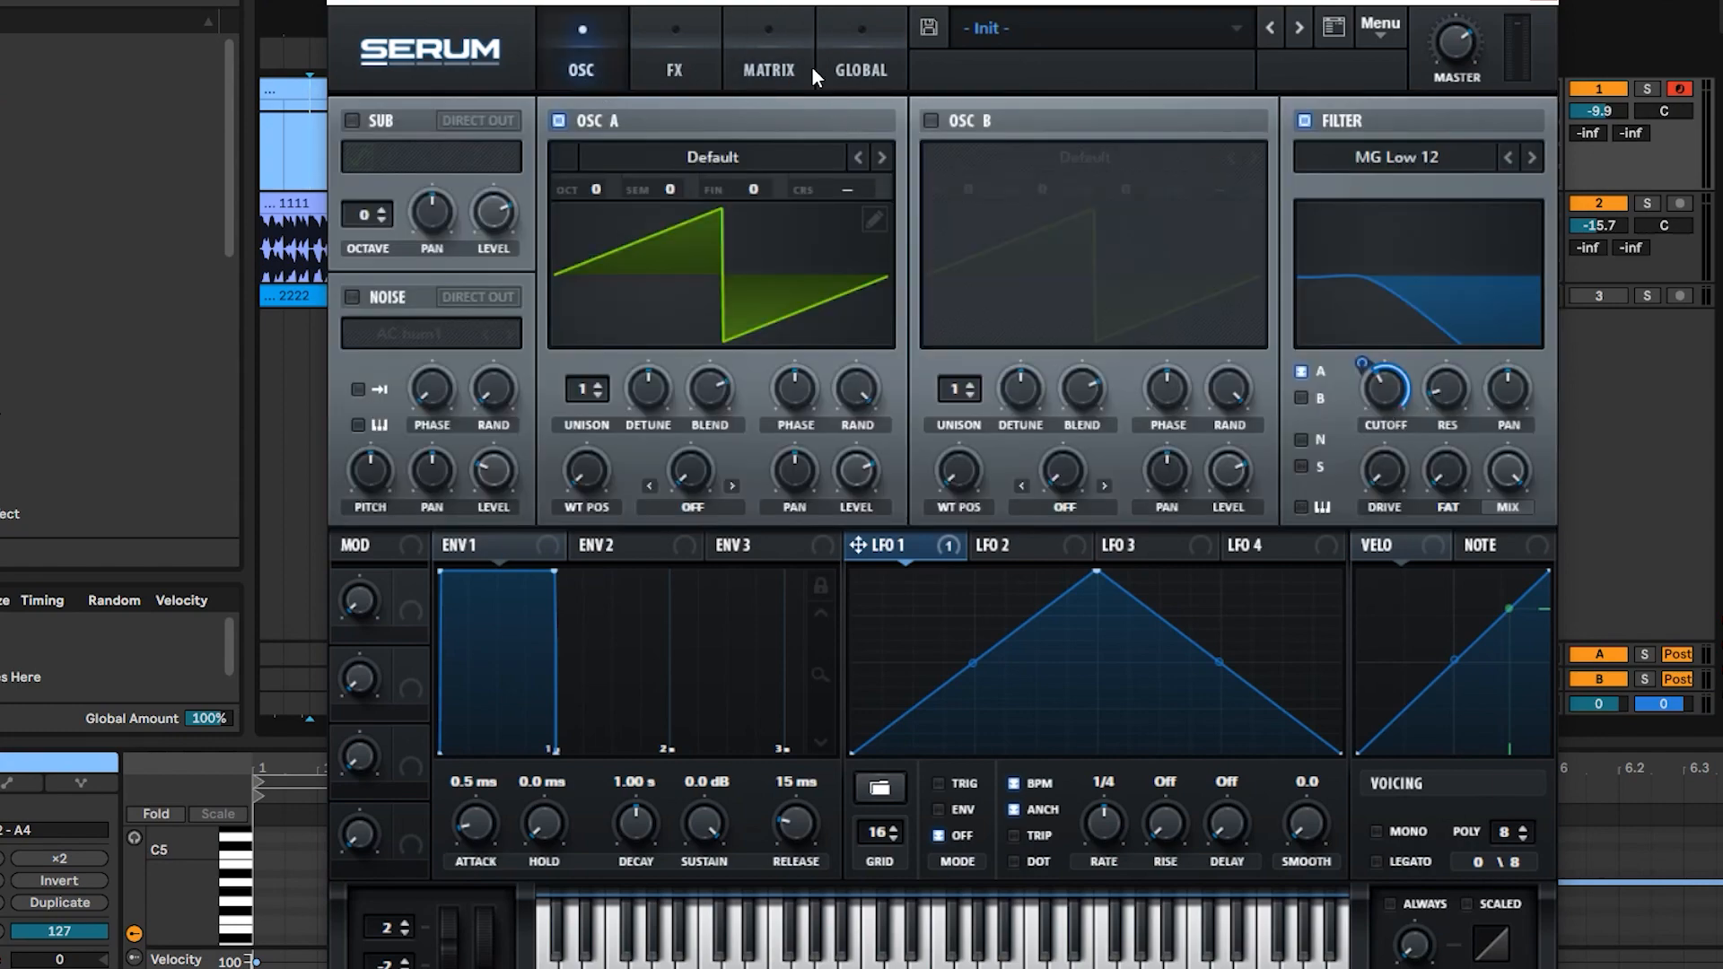
pyautogui.click(813, 69)
pyautogui.click(600, 66)
pyautogui.moveTo(1389, 387)
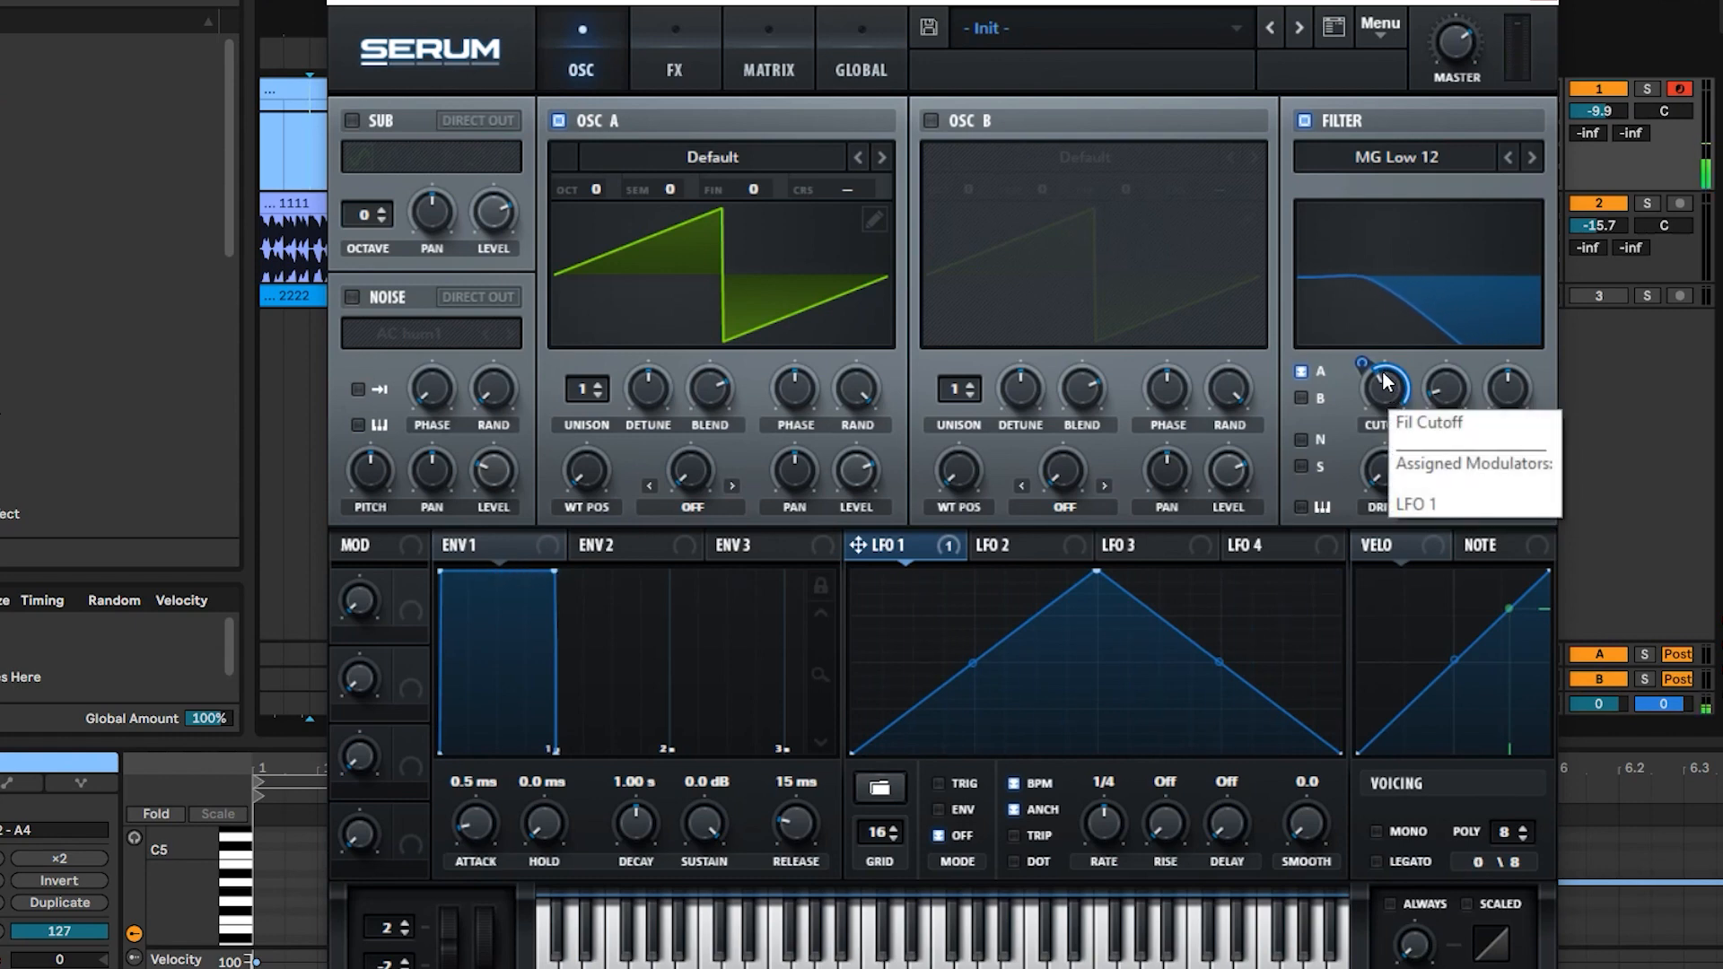
# Step: Set the LFO 1 amount on the filter cutoff to about 42 in the matrix, and readjust it directly on the cutoff knob
pyautogui.click(769, 70)
pyautogui.moveTo(670, 166); pyautogui.dragTo(633, 100)
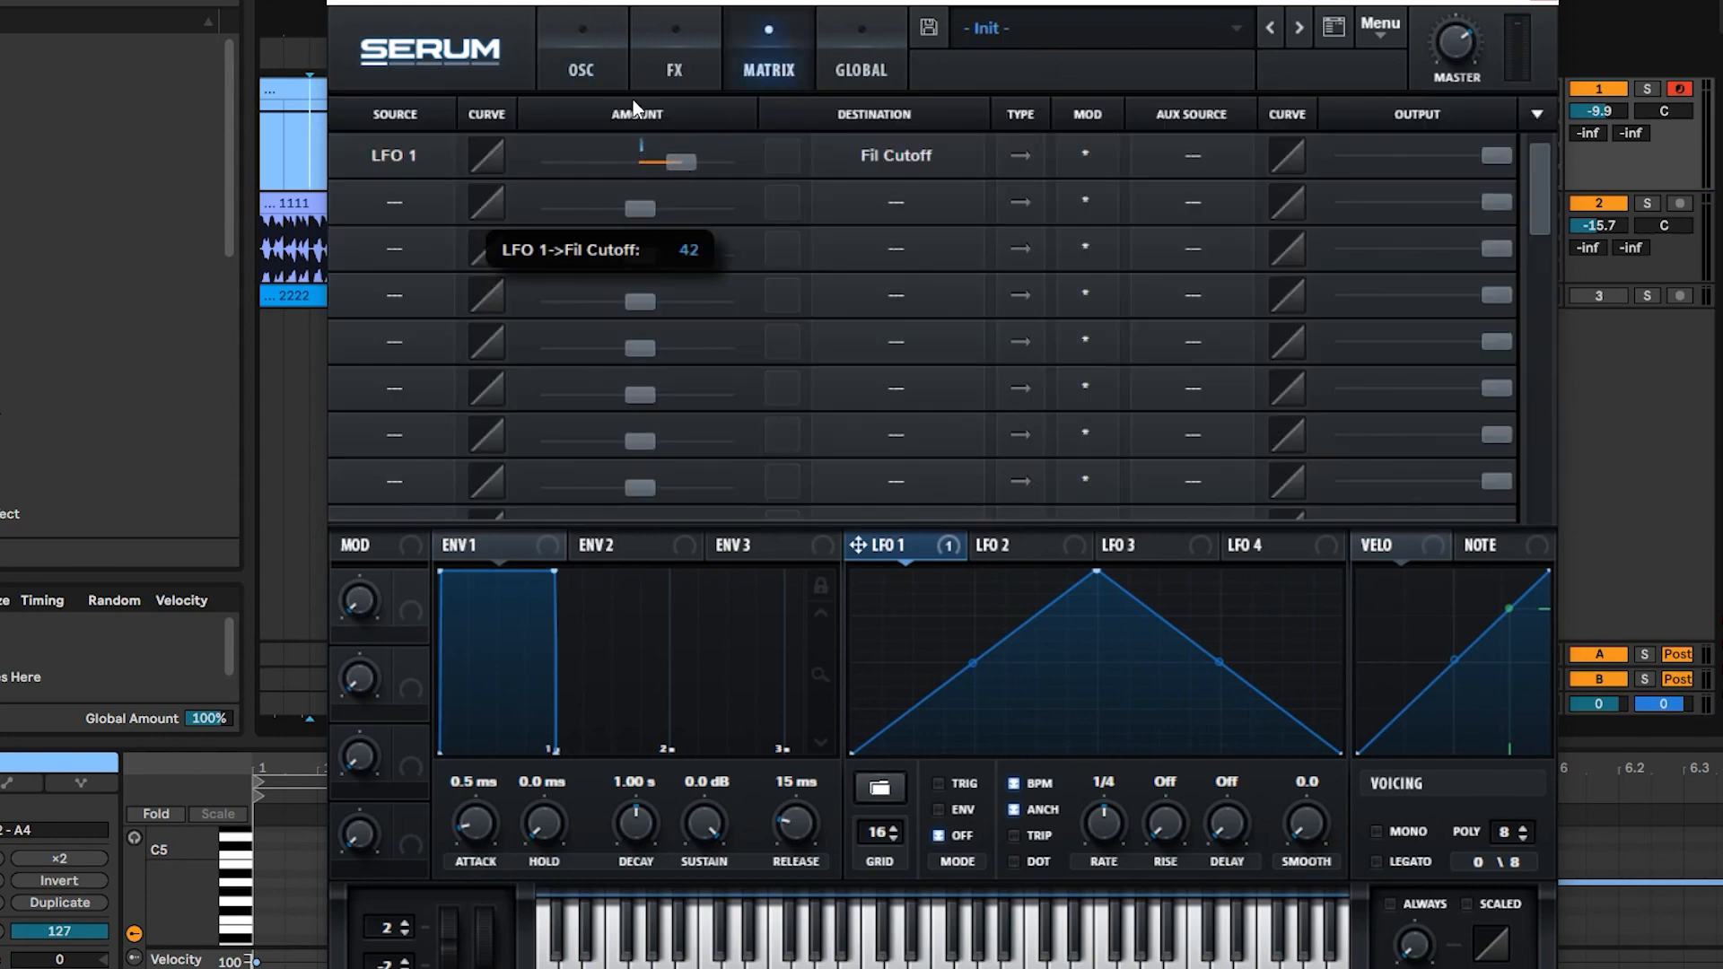
pyautogui.click(593, 71)
pyautogui.moveTo(1385, 401)
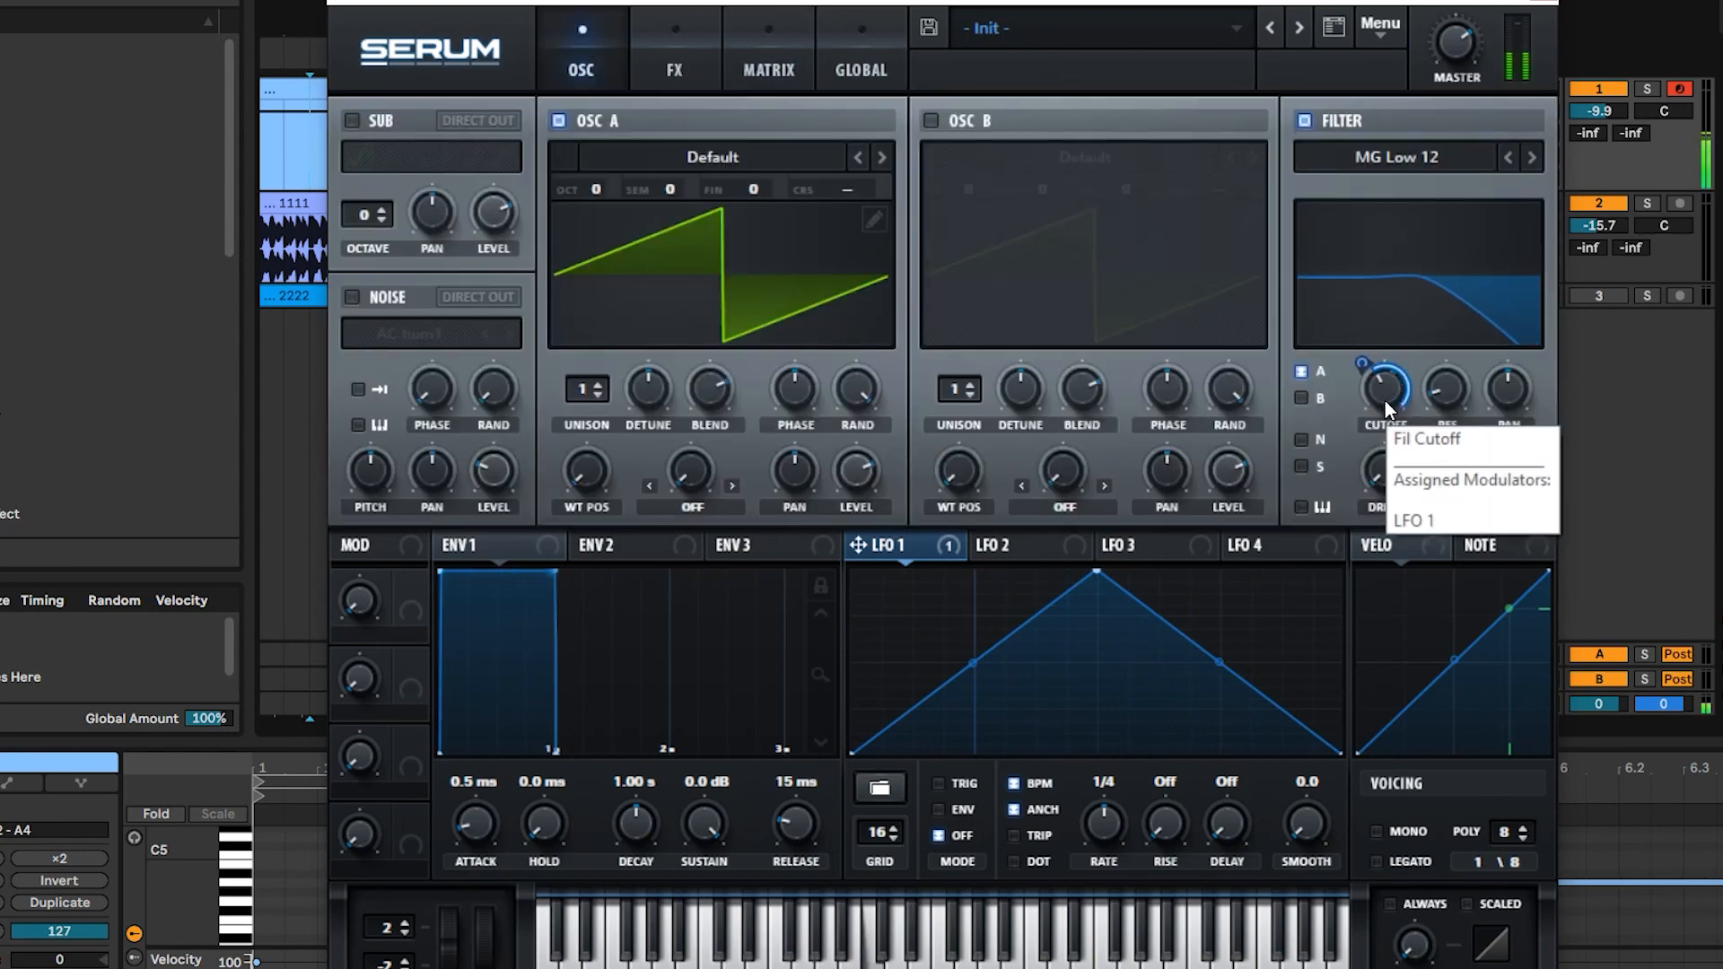
pyautogui.moveTo(1365, 365); pyautogui.dragTo(1366, 402)
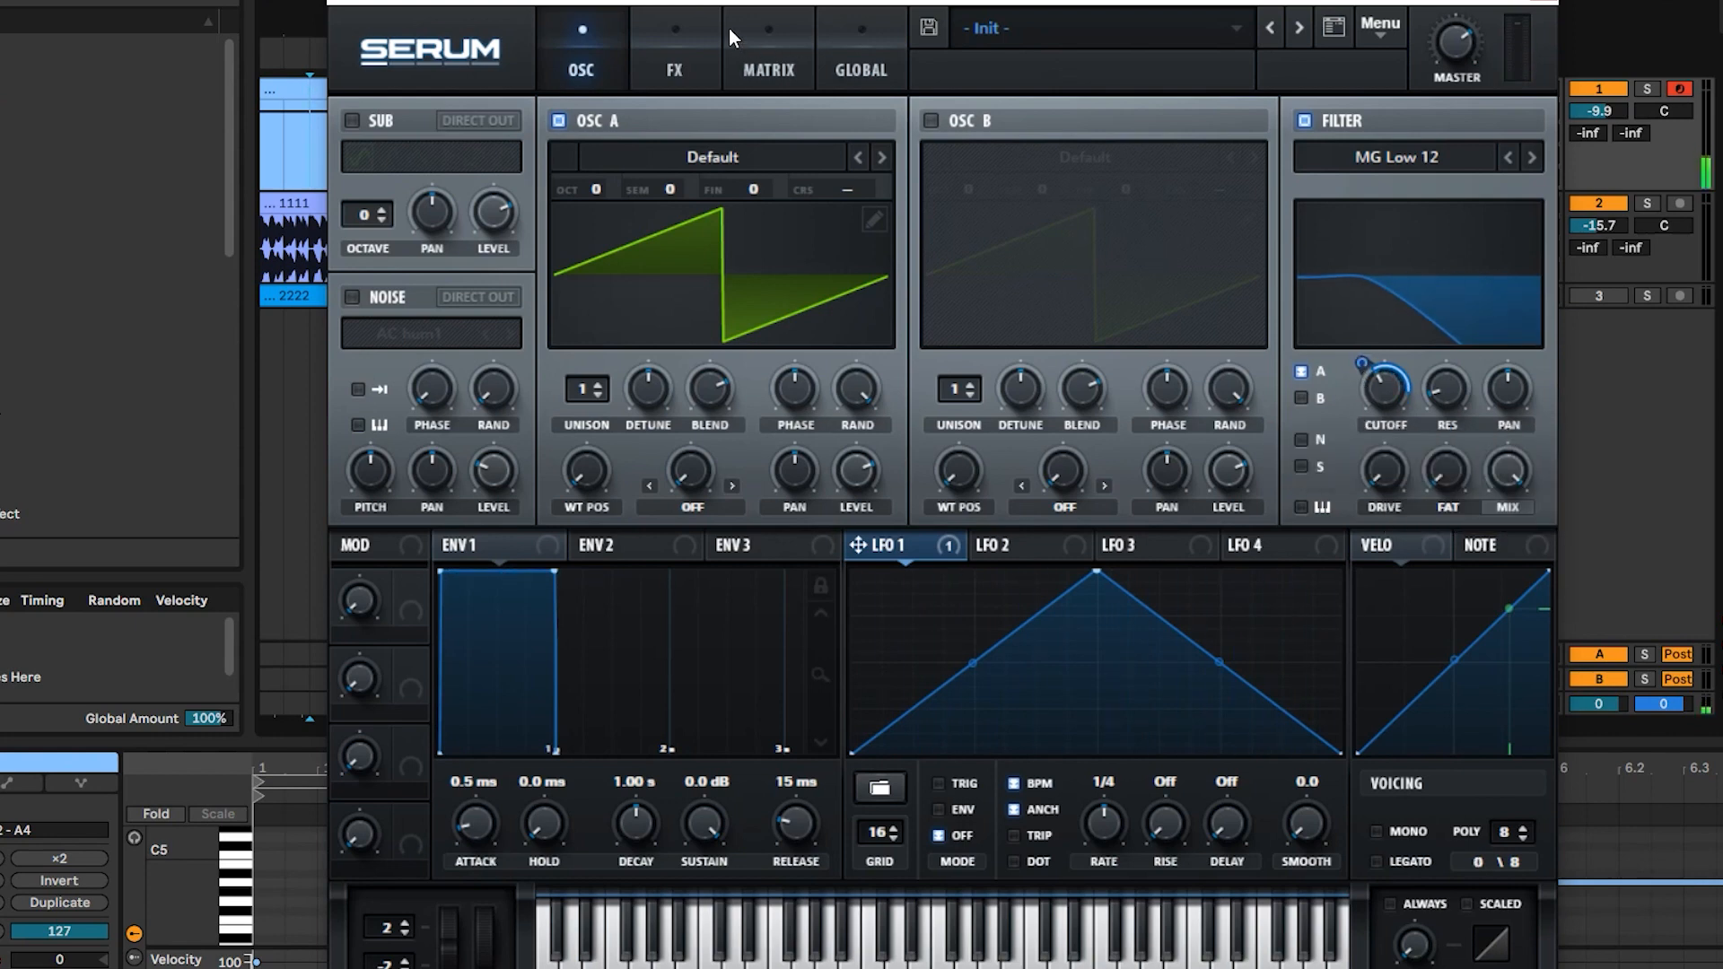
# Step: Try bending the source curve of the LFO 1 matrix row in both directions and return it to linear
pyautogui.click(772, 44)
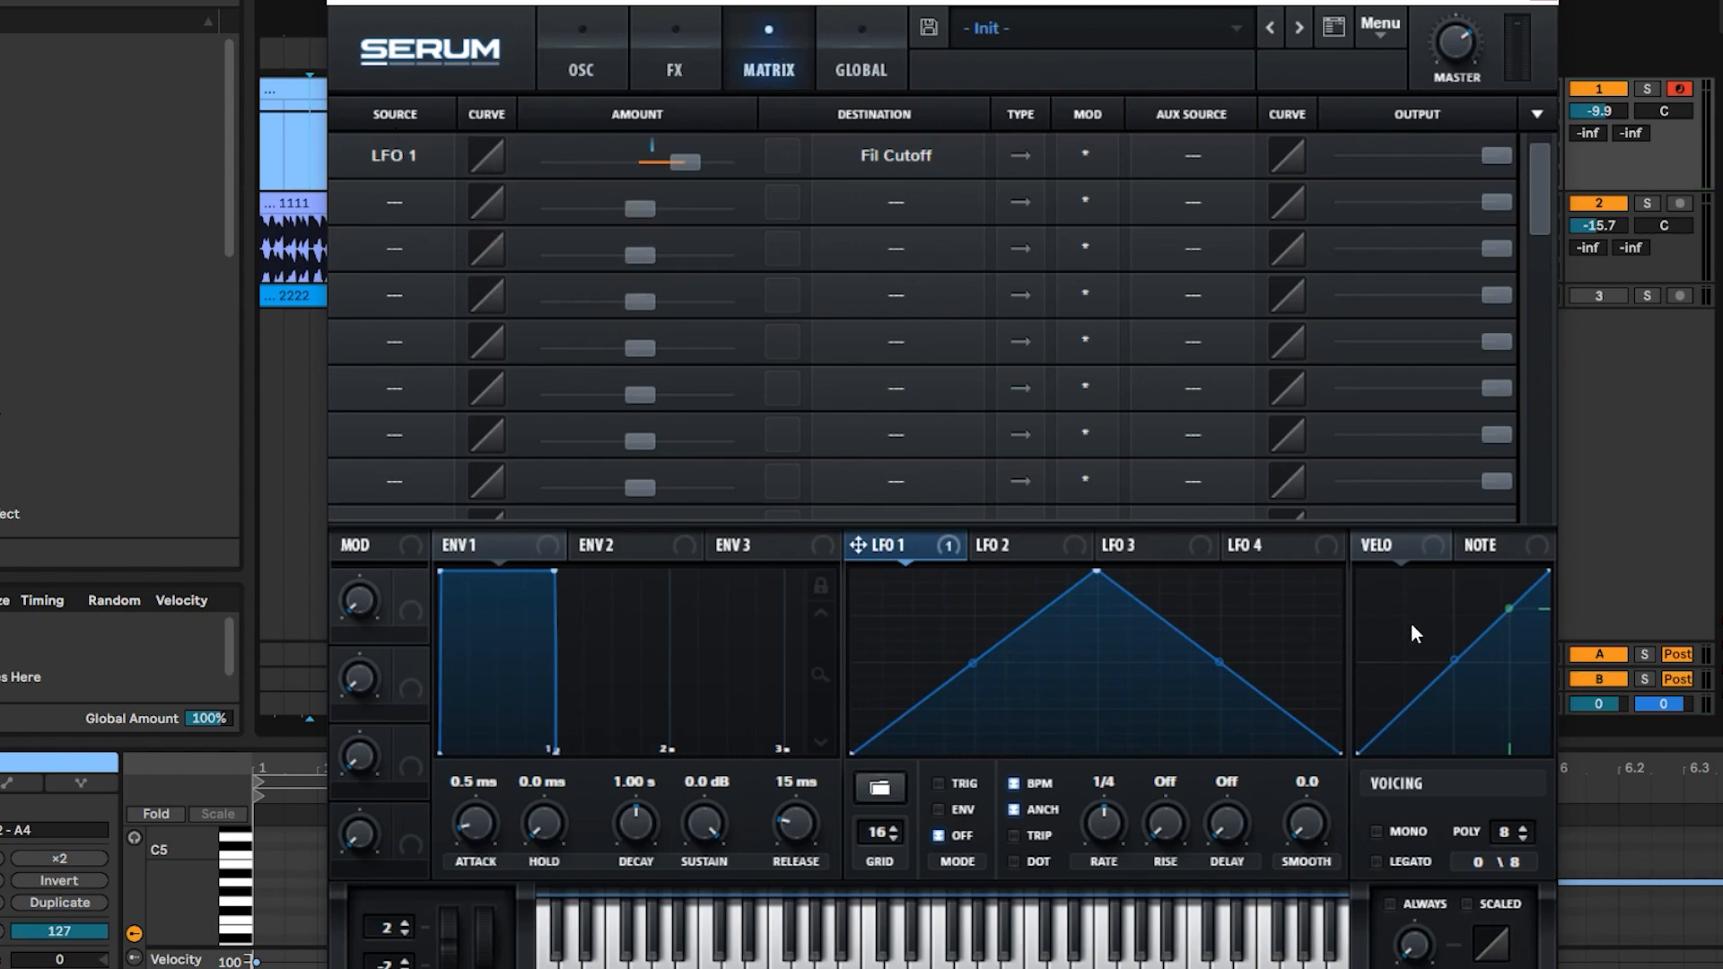
pyautogui.moveTo(481, 153); pyautogui.dragTo(520, 235)
pyautogui.moveTo(496, 162); pyautogui.dragTo(483, 116)
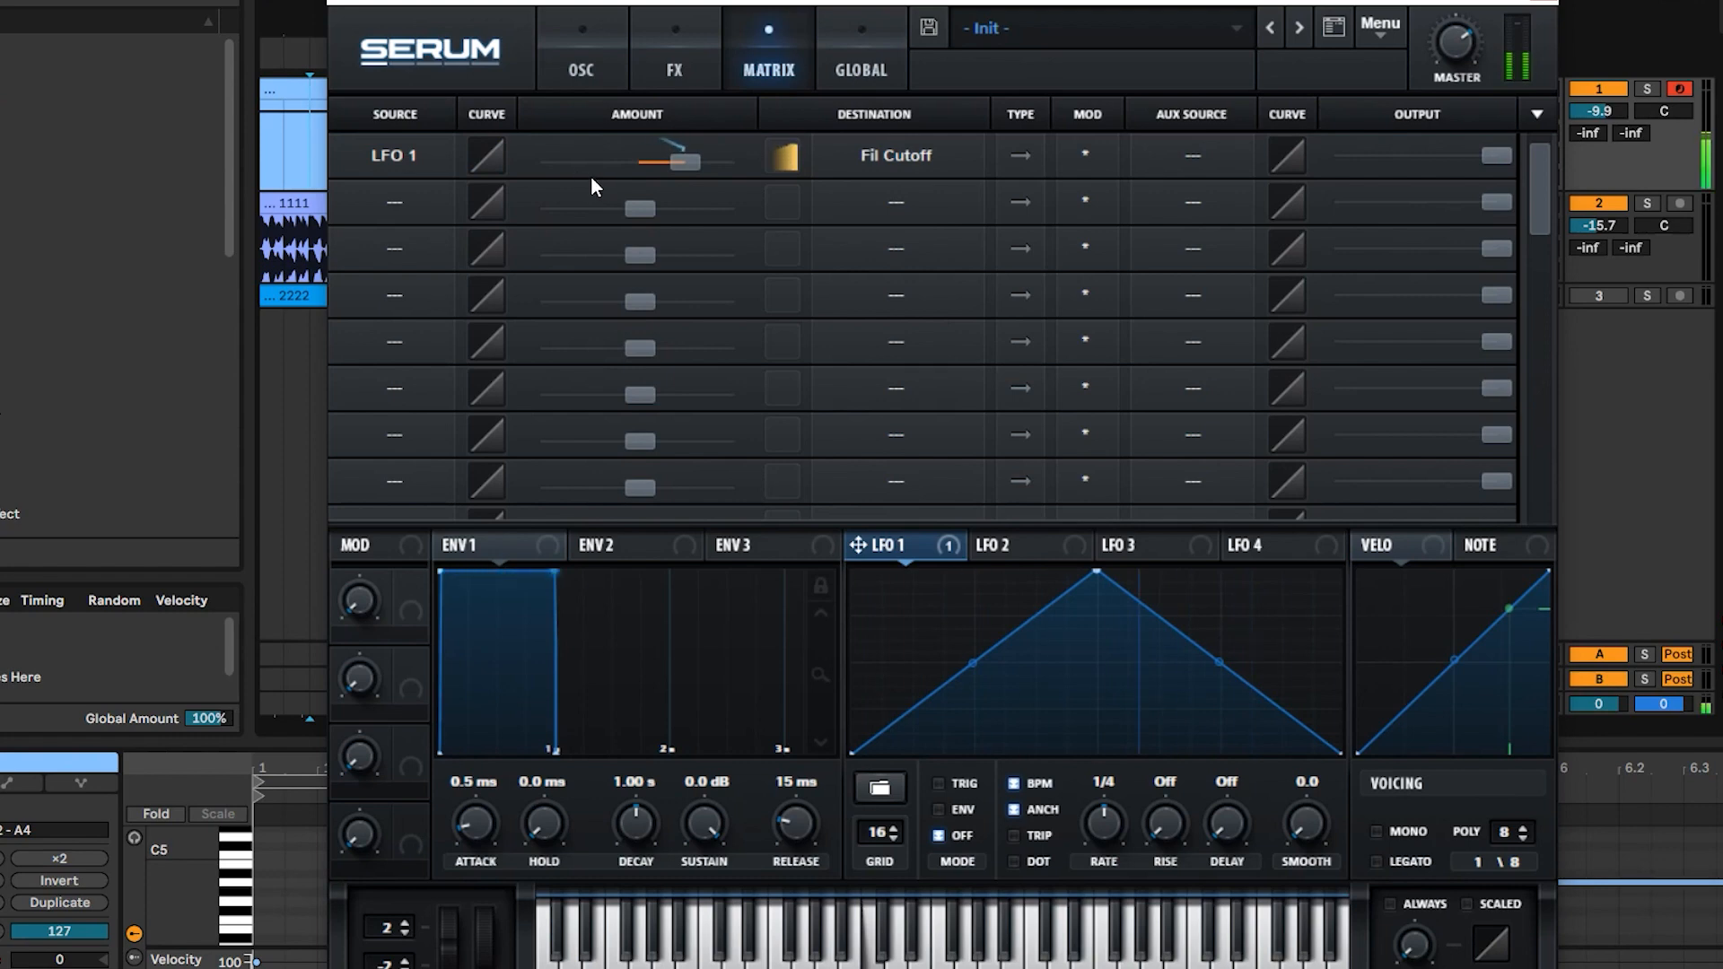
pyautogui.moveTo(493, 168); pyautogui.dragTo(497, 122)
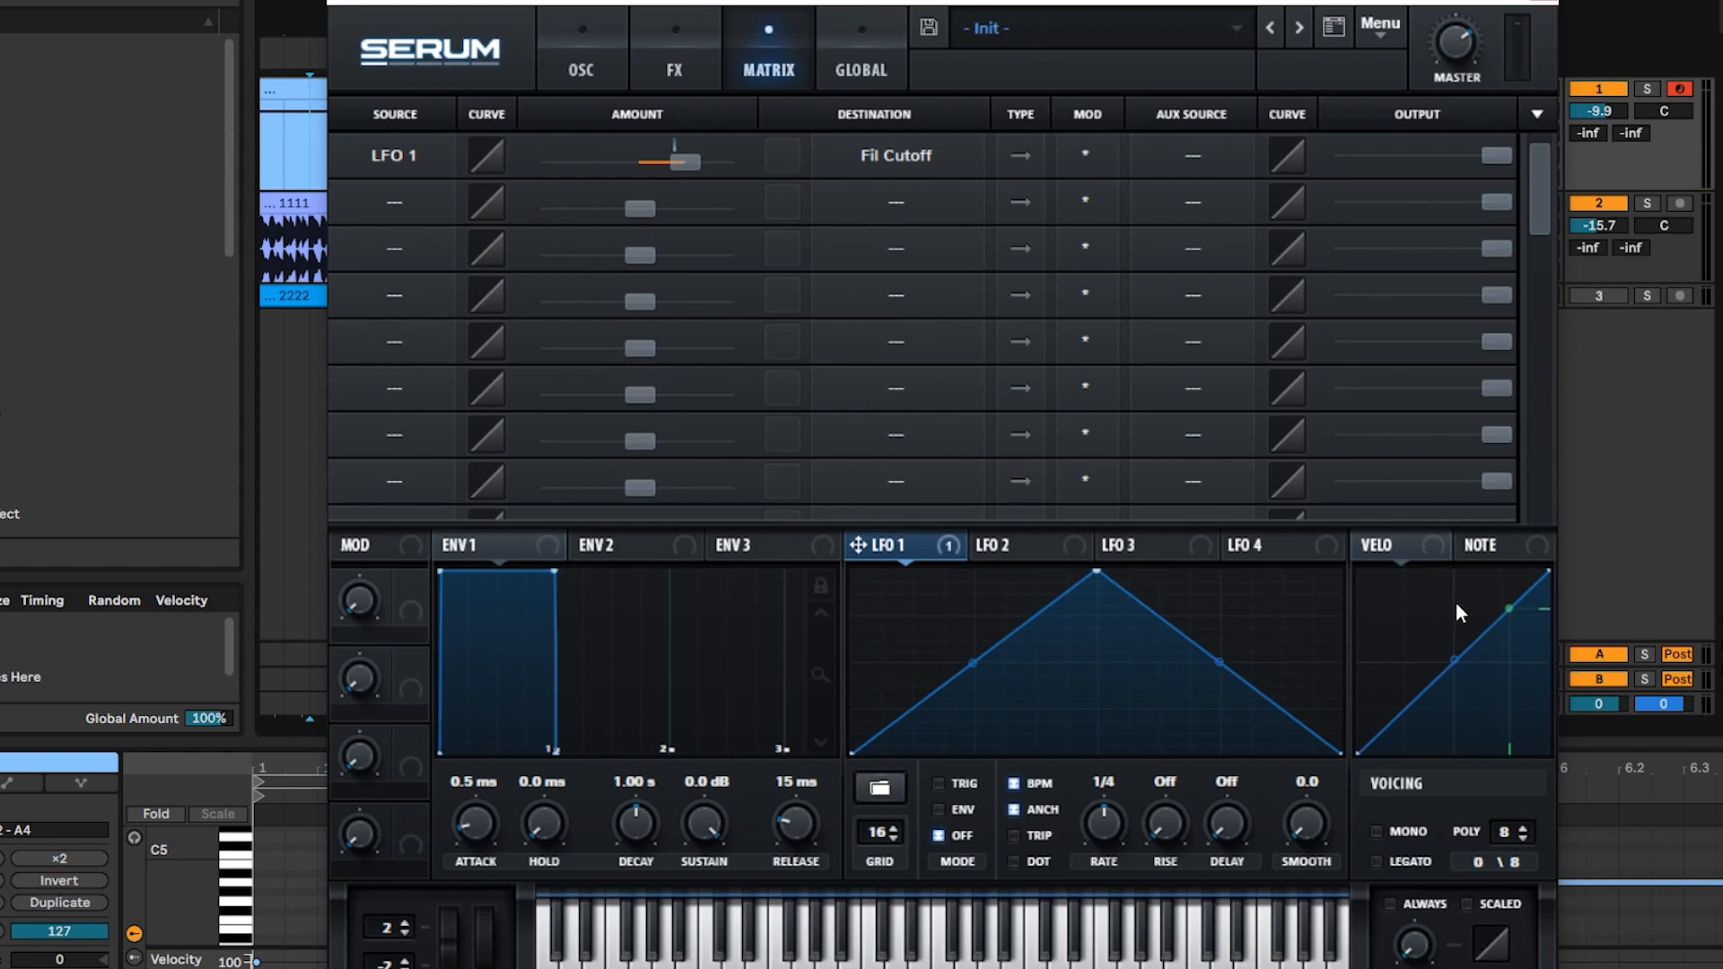
# Step: Display the Note source curve for comparison, and bend the LFO 1 row's curve downward before resetting it to linear
pyautogui.click(1498, 545)
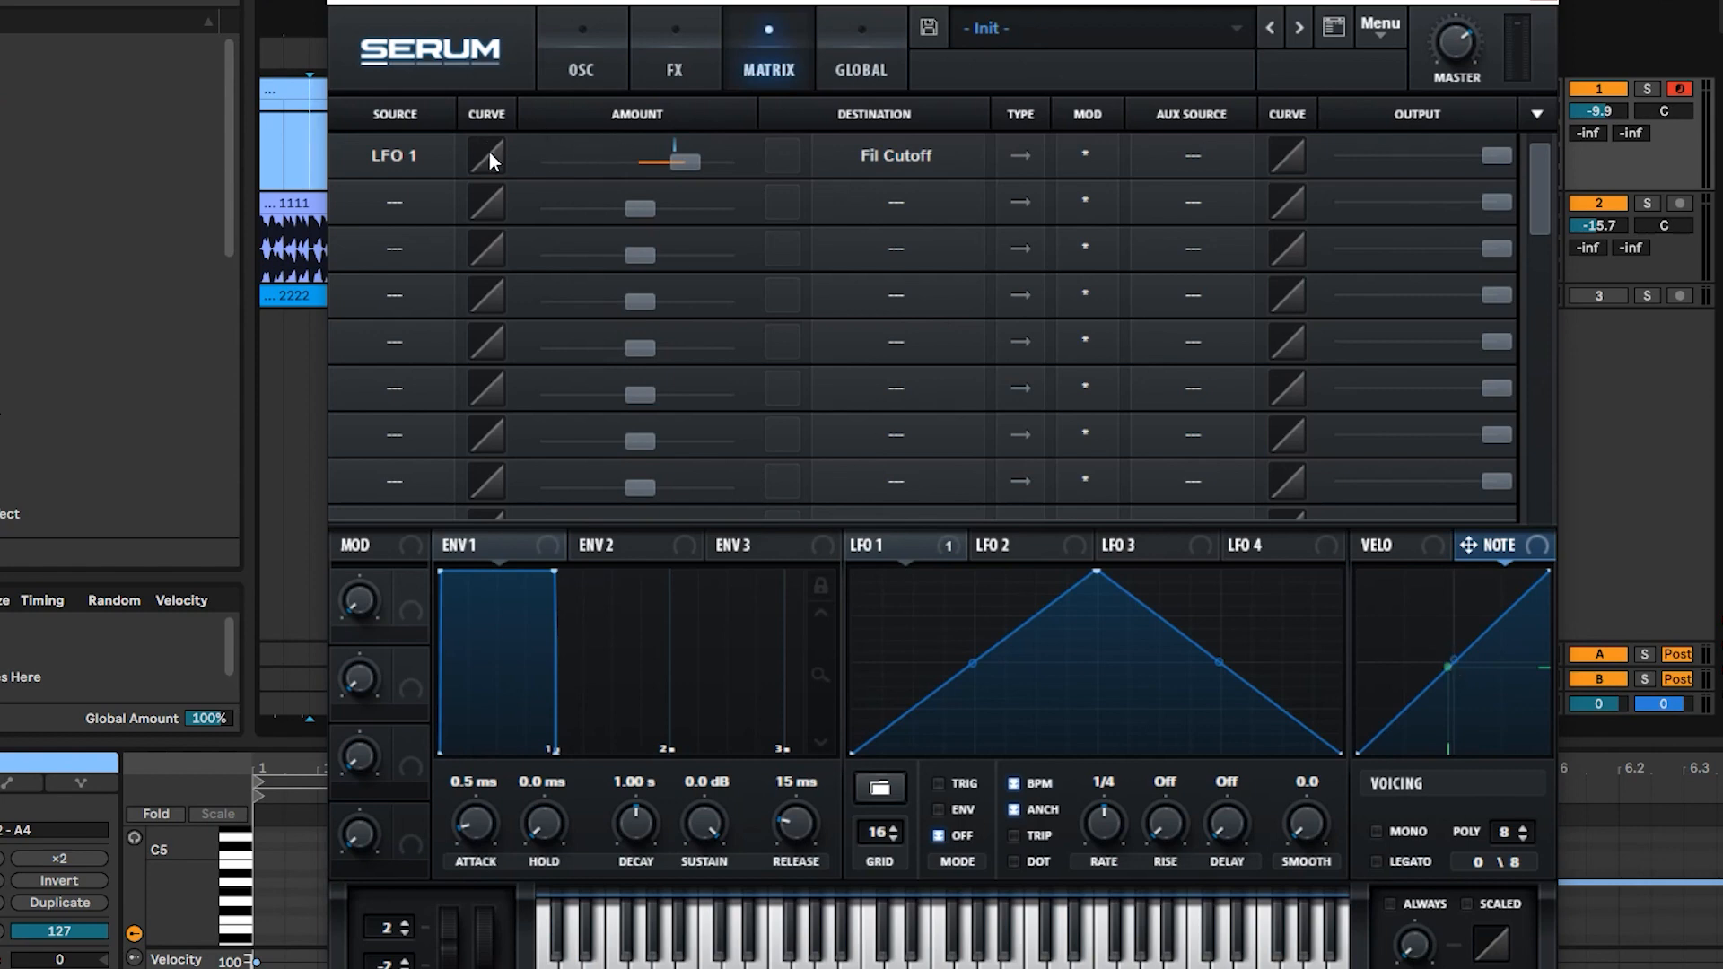
pyautogui.moveTo(488, 152); pyautogui.dragTo(500, 237)
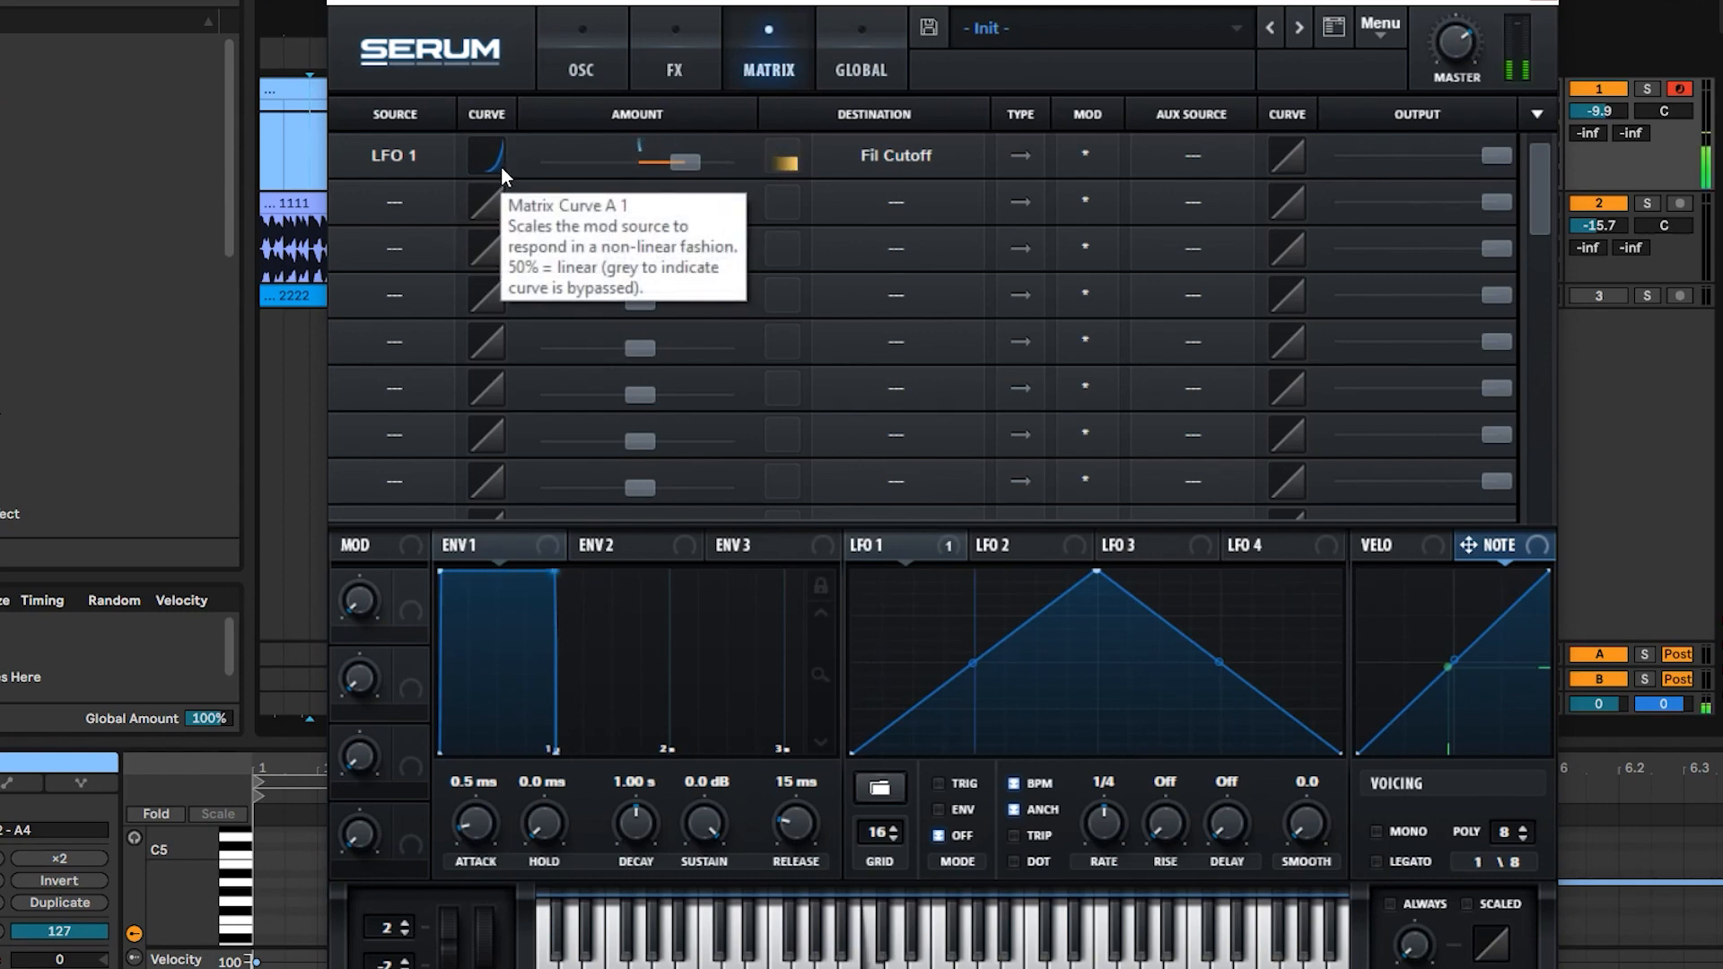
pyautogui.doubleClick(496, 166)
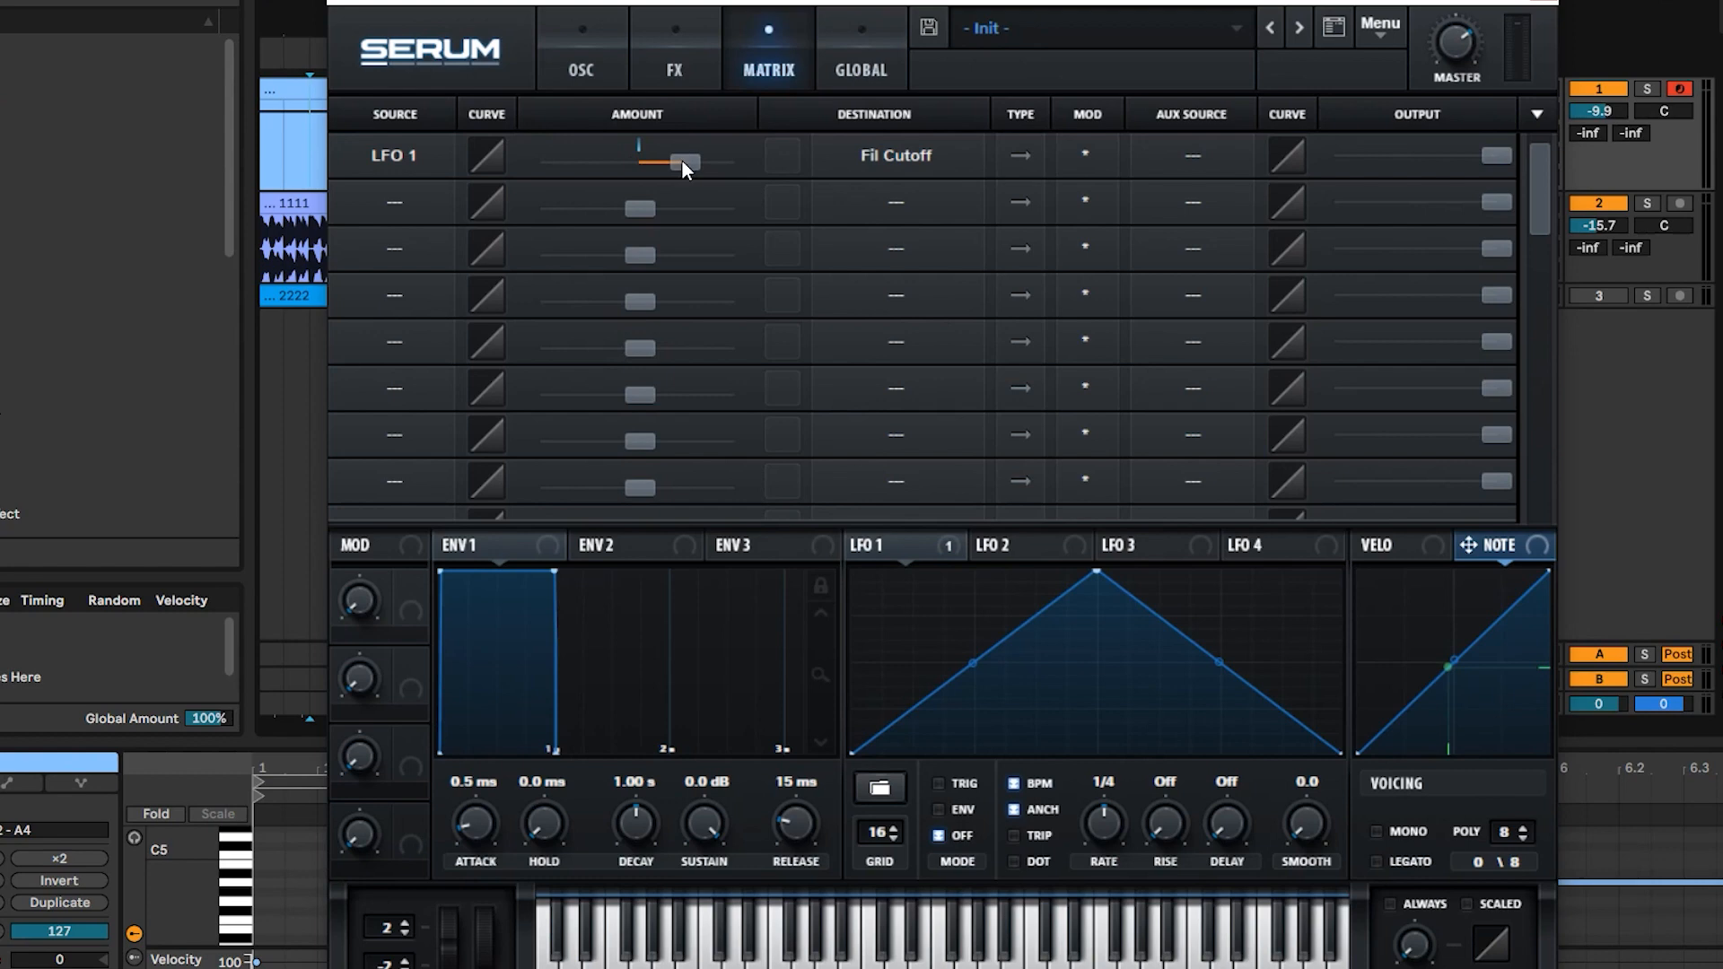
# Step: Set the LFO 1 amount on the filter cutoff to 50 in the matrix and compare it with the cutoff knob
pyautogui.moveTo(678, 161); pyautogui.dragTo(687, 158)
pyautogui.click(619, 67)
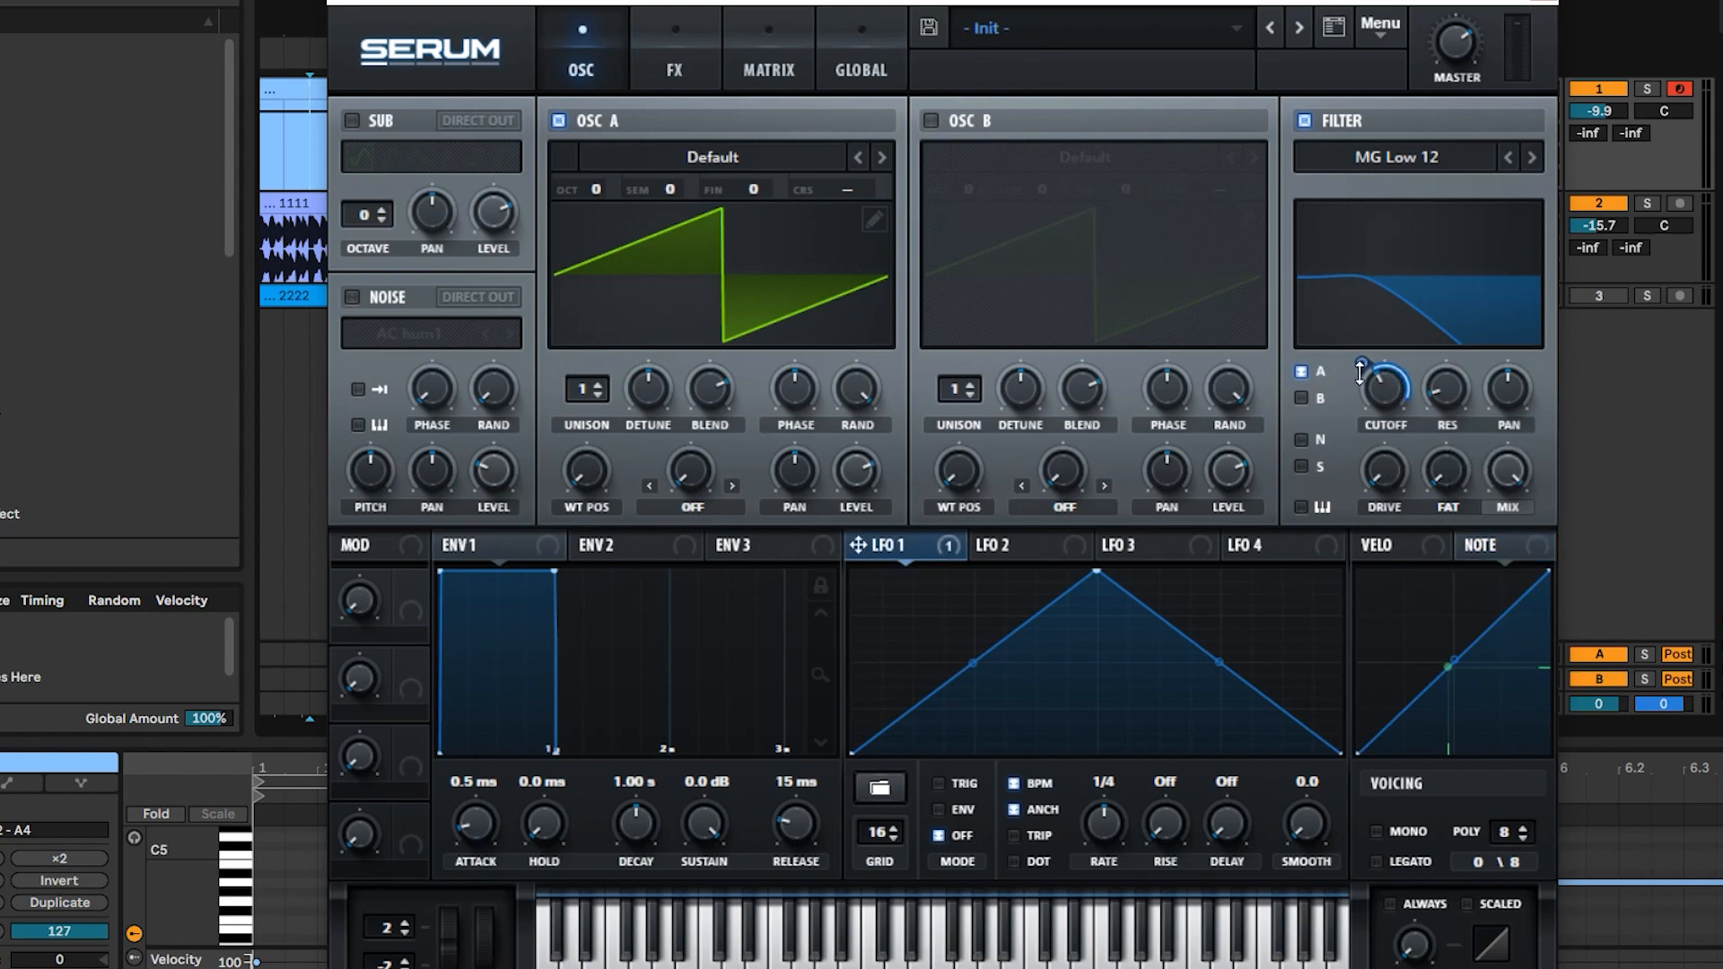
pyautogui.click(790, 61)
pyautogui.moveTo(694, 167)
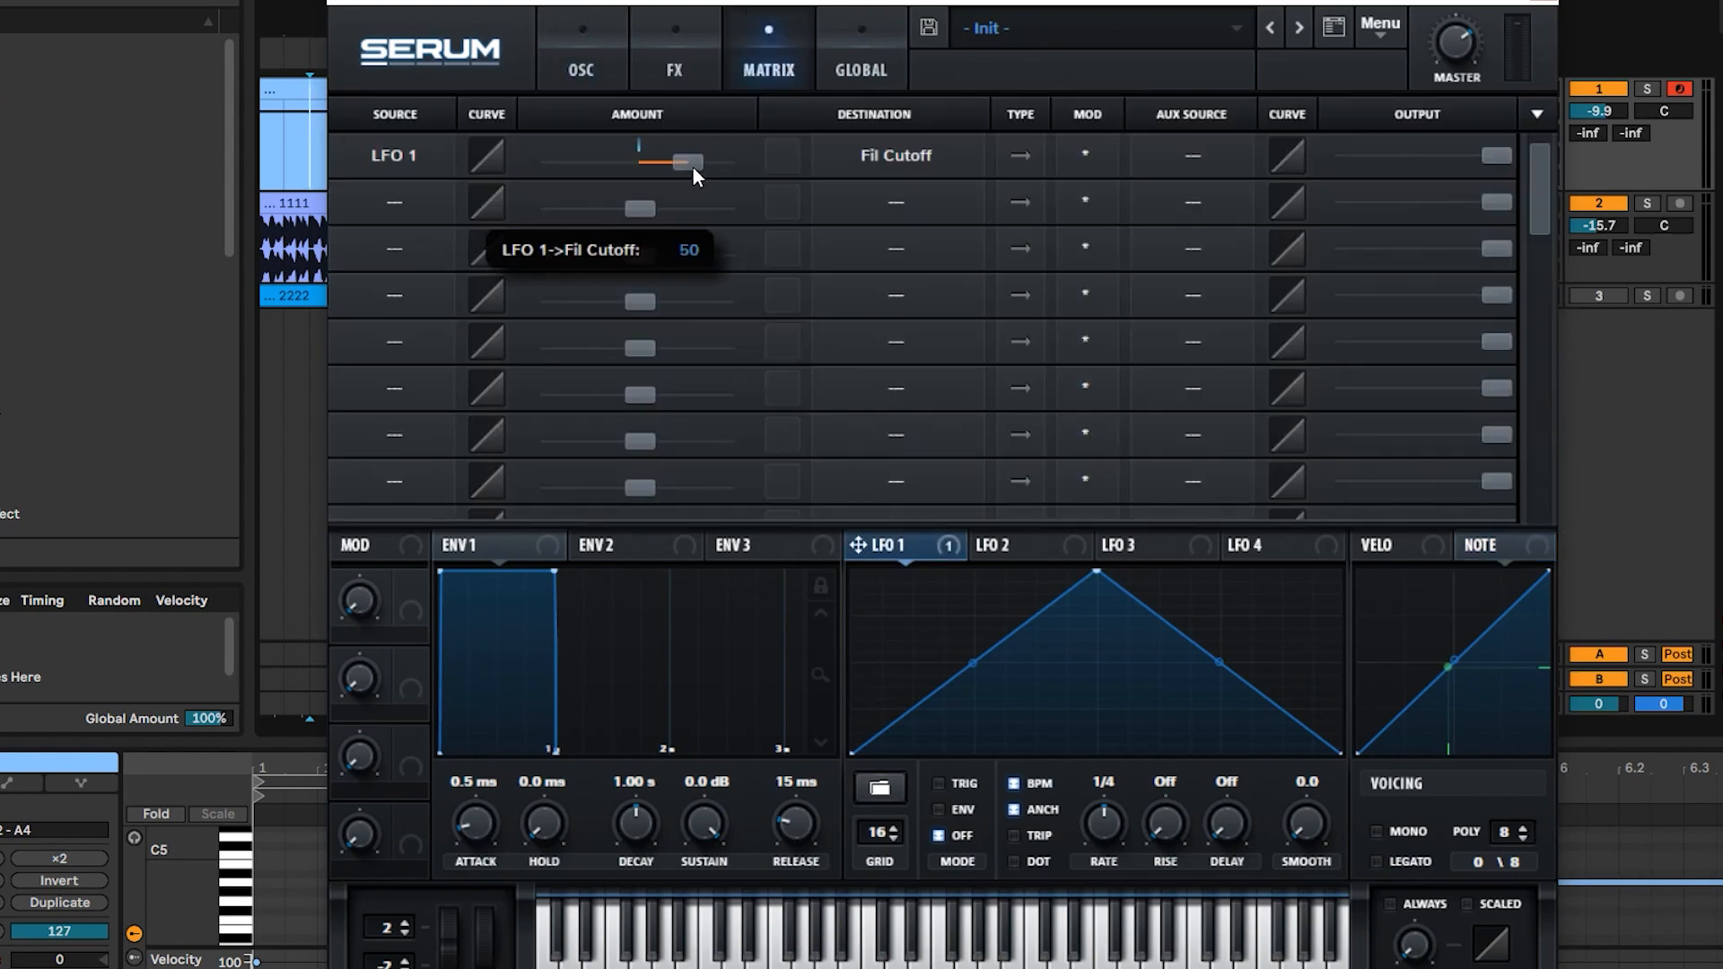
# Step: Reduce the LFO 1 depth directly on the filter cutoff knob and check the amount in the modulation matrix
pyautogui.click(581, 63)
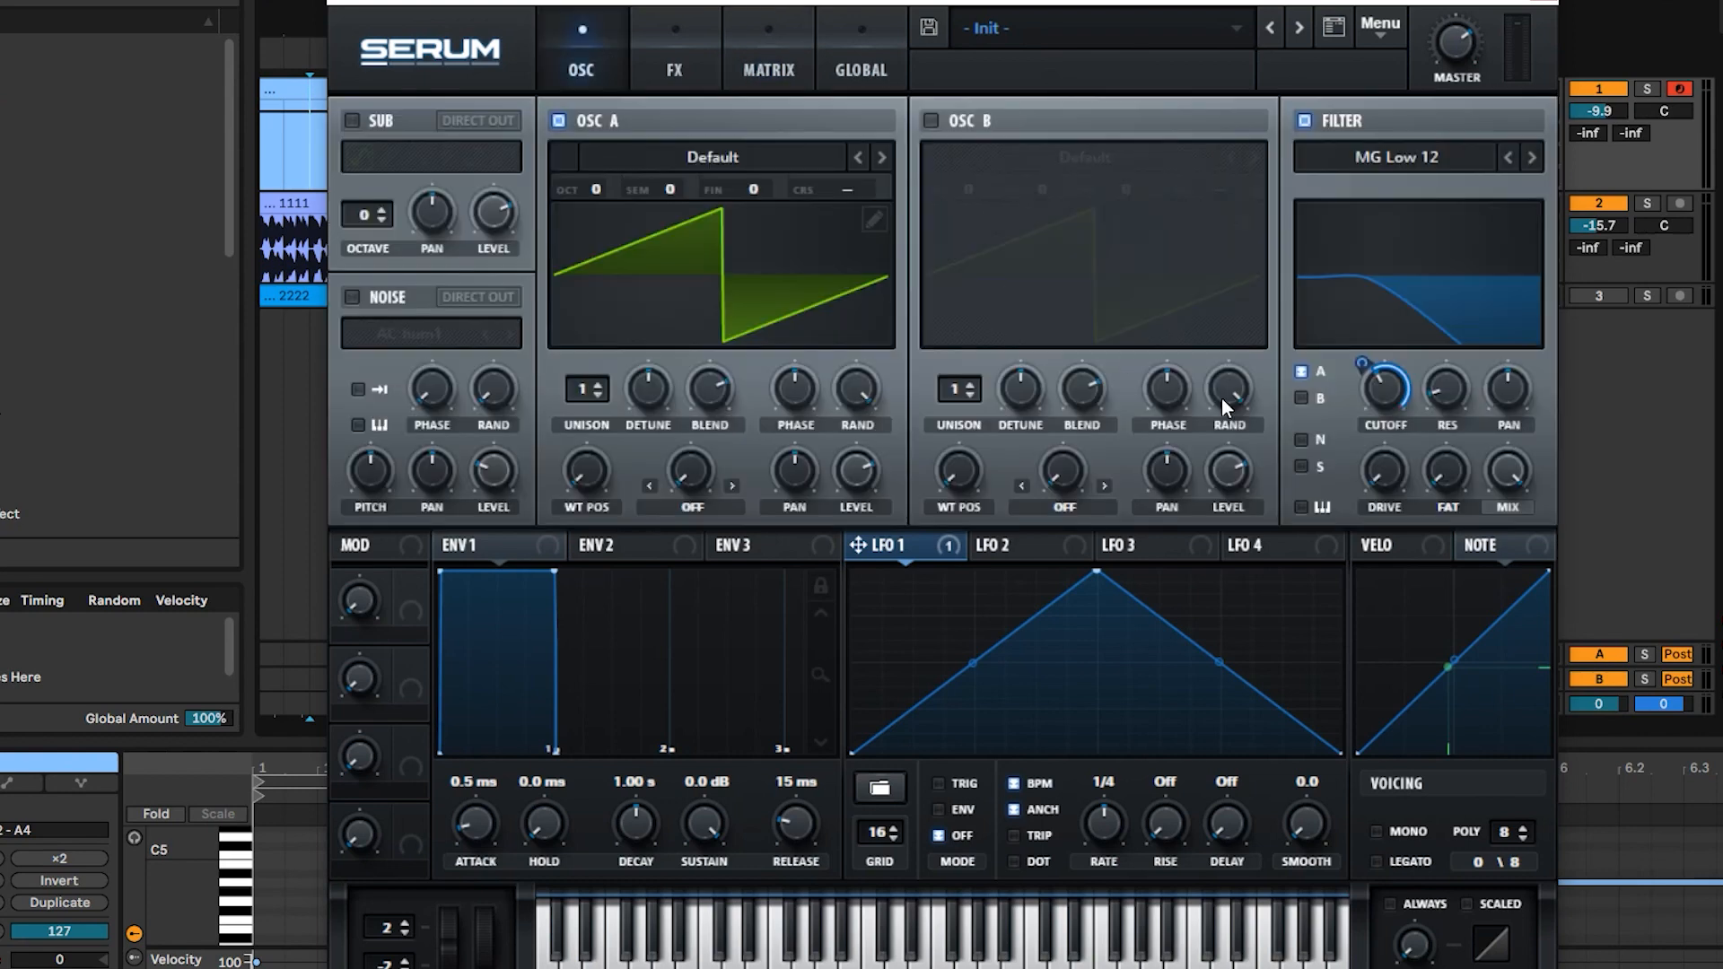
pyautogui.rightClick(1393, 384)
pyautogui.click(1391, 400)
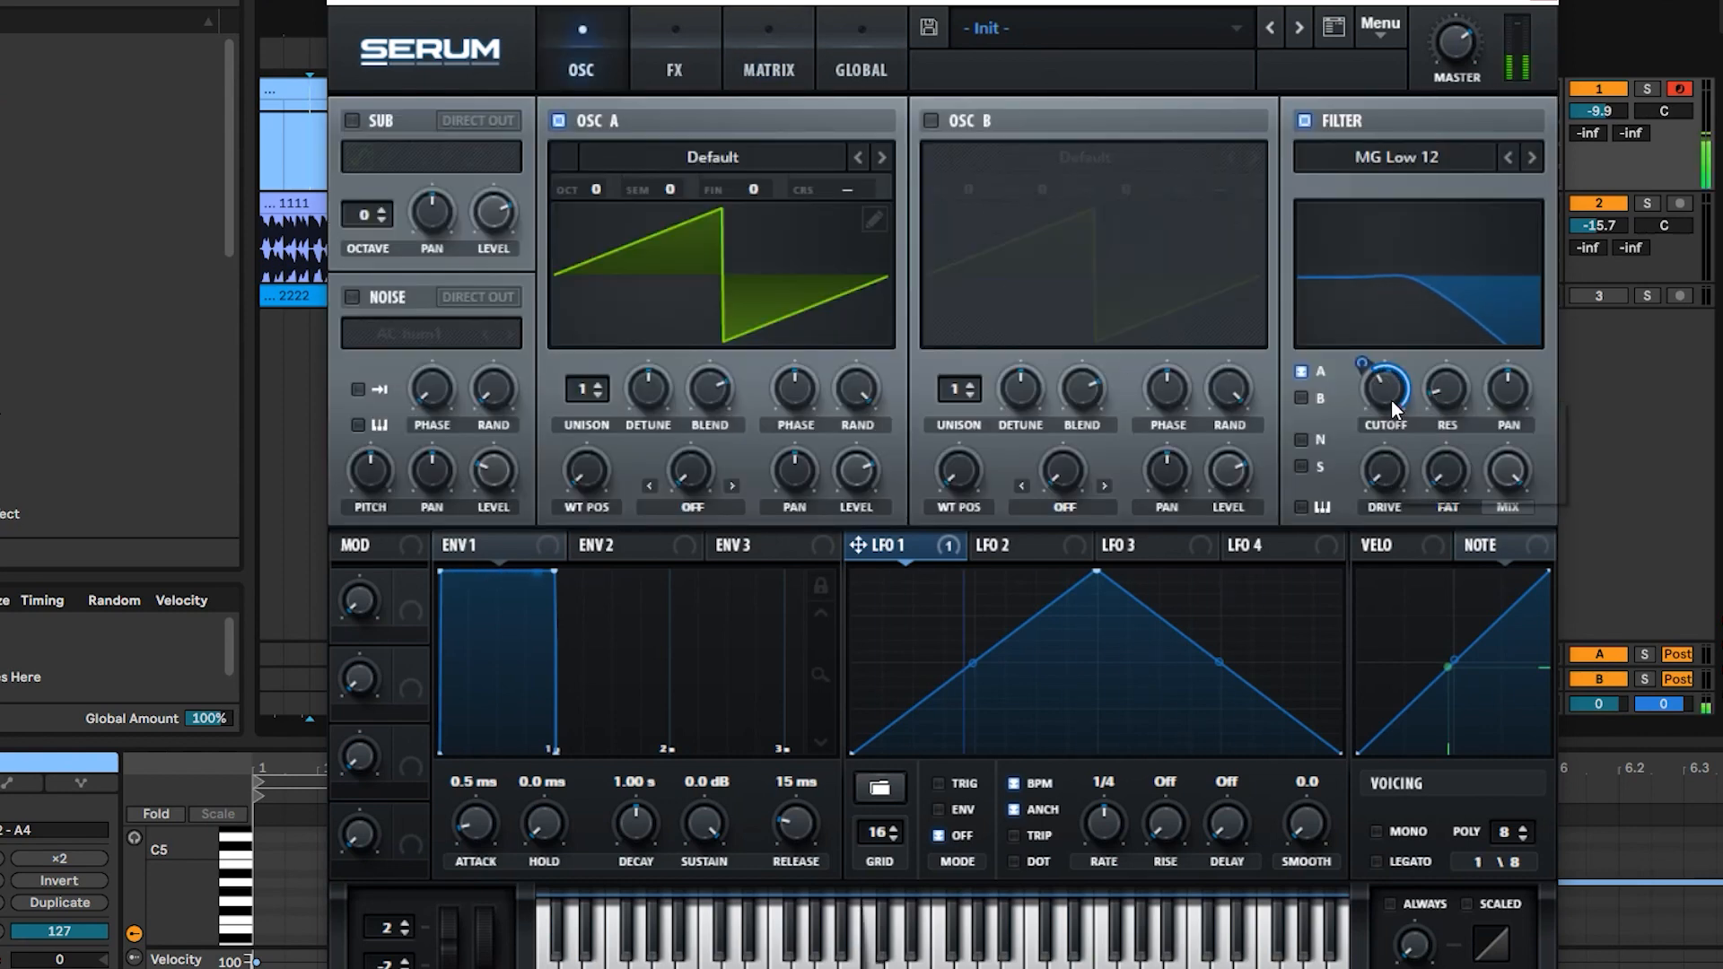
pyautogui.rightClick(1391, 386)
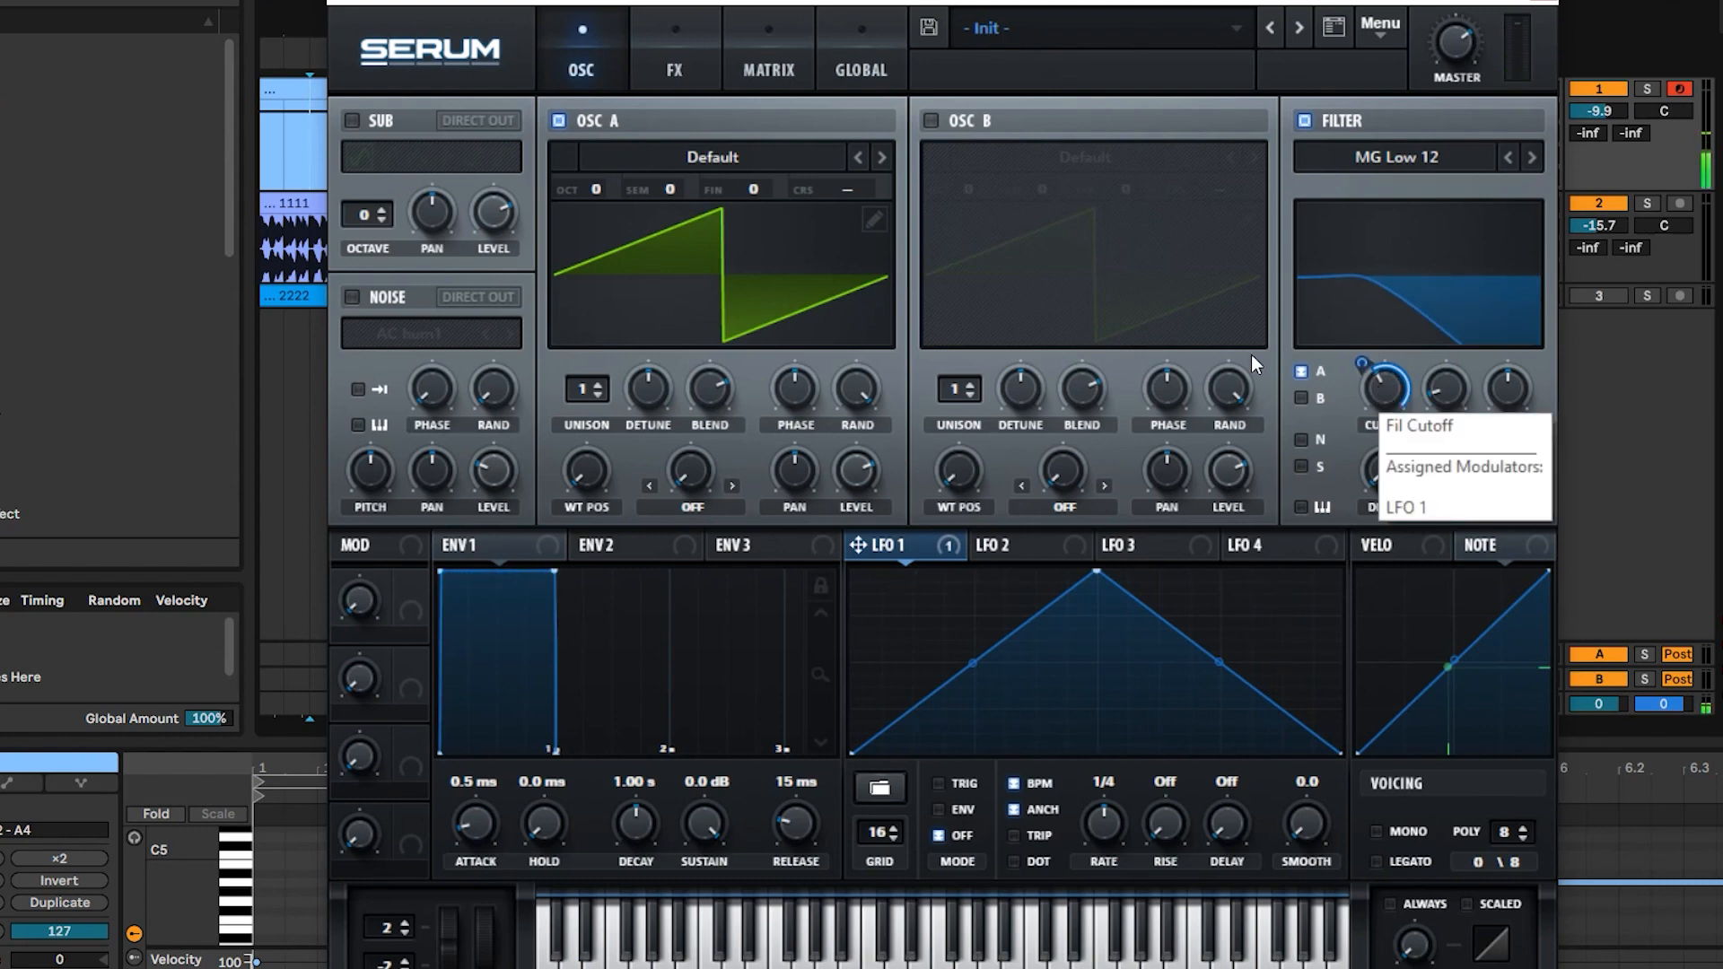
pyautogui.click(688, 72)
pyautogui.click(783, 72)
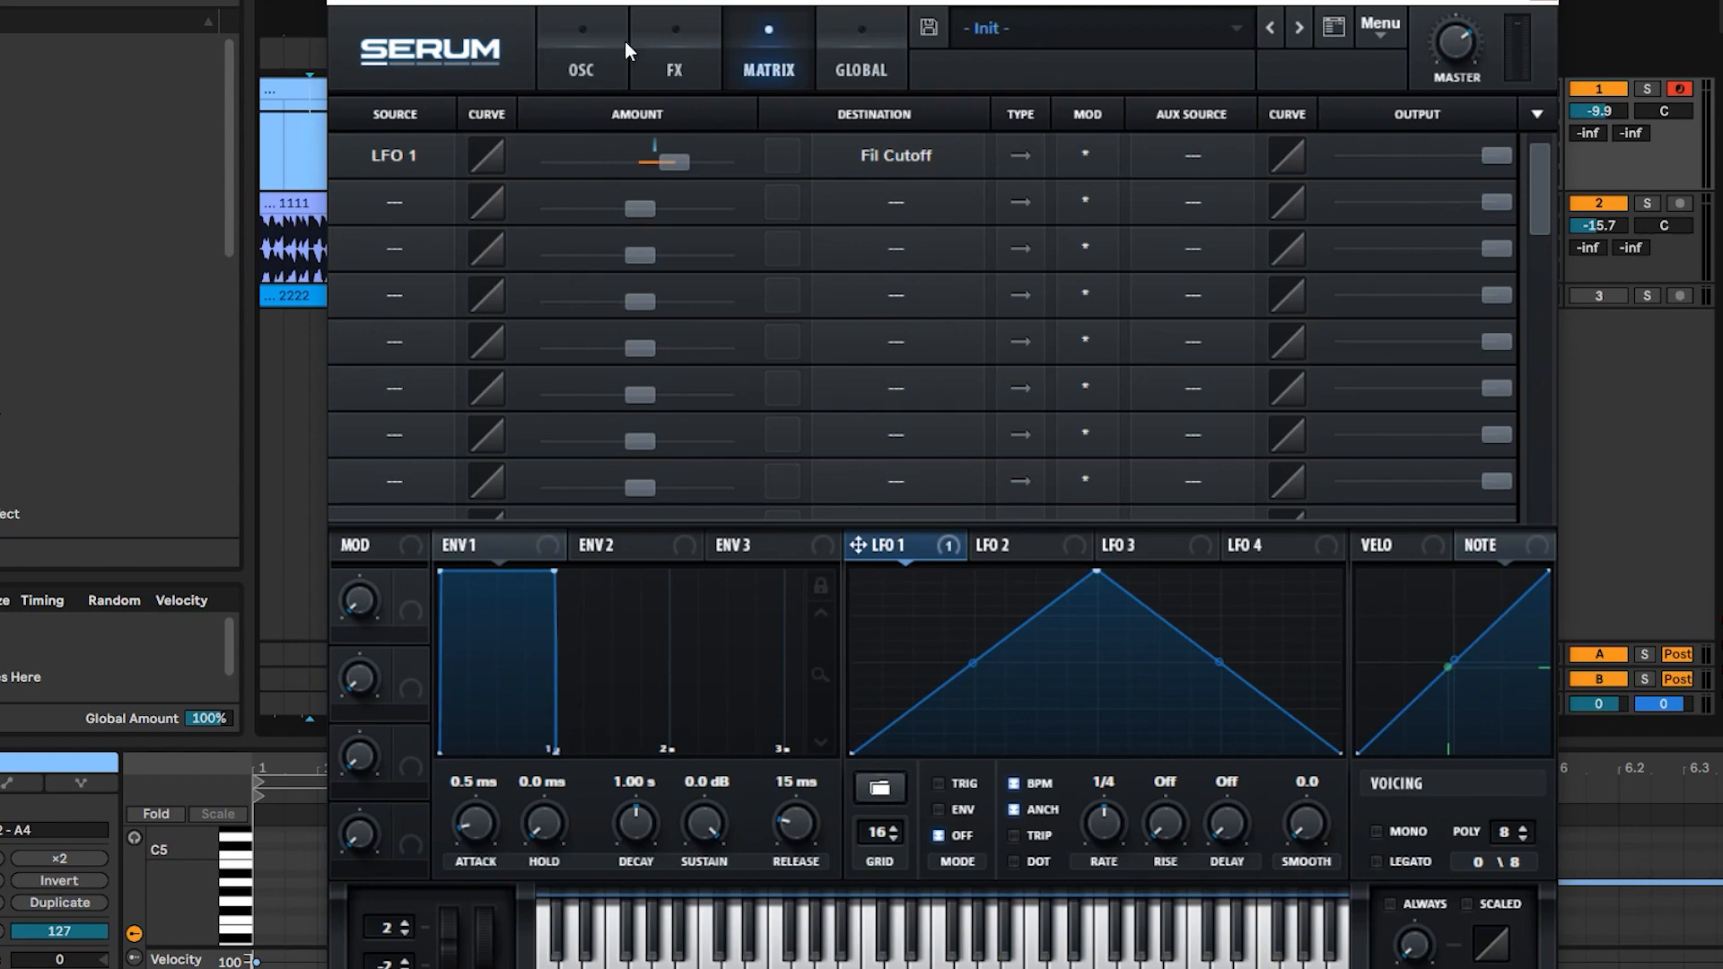
# Step: Switch LFO 1's modulation of the filter cutoff to bipolar and check its direction type in the modulation matrix
pyautogui.click(604, 50)
pyautogui.moveTo(1380, 386)
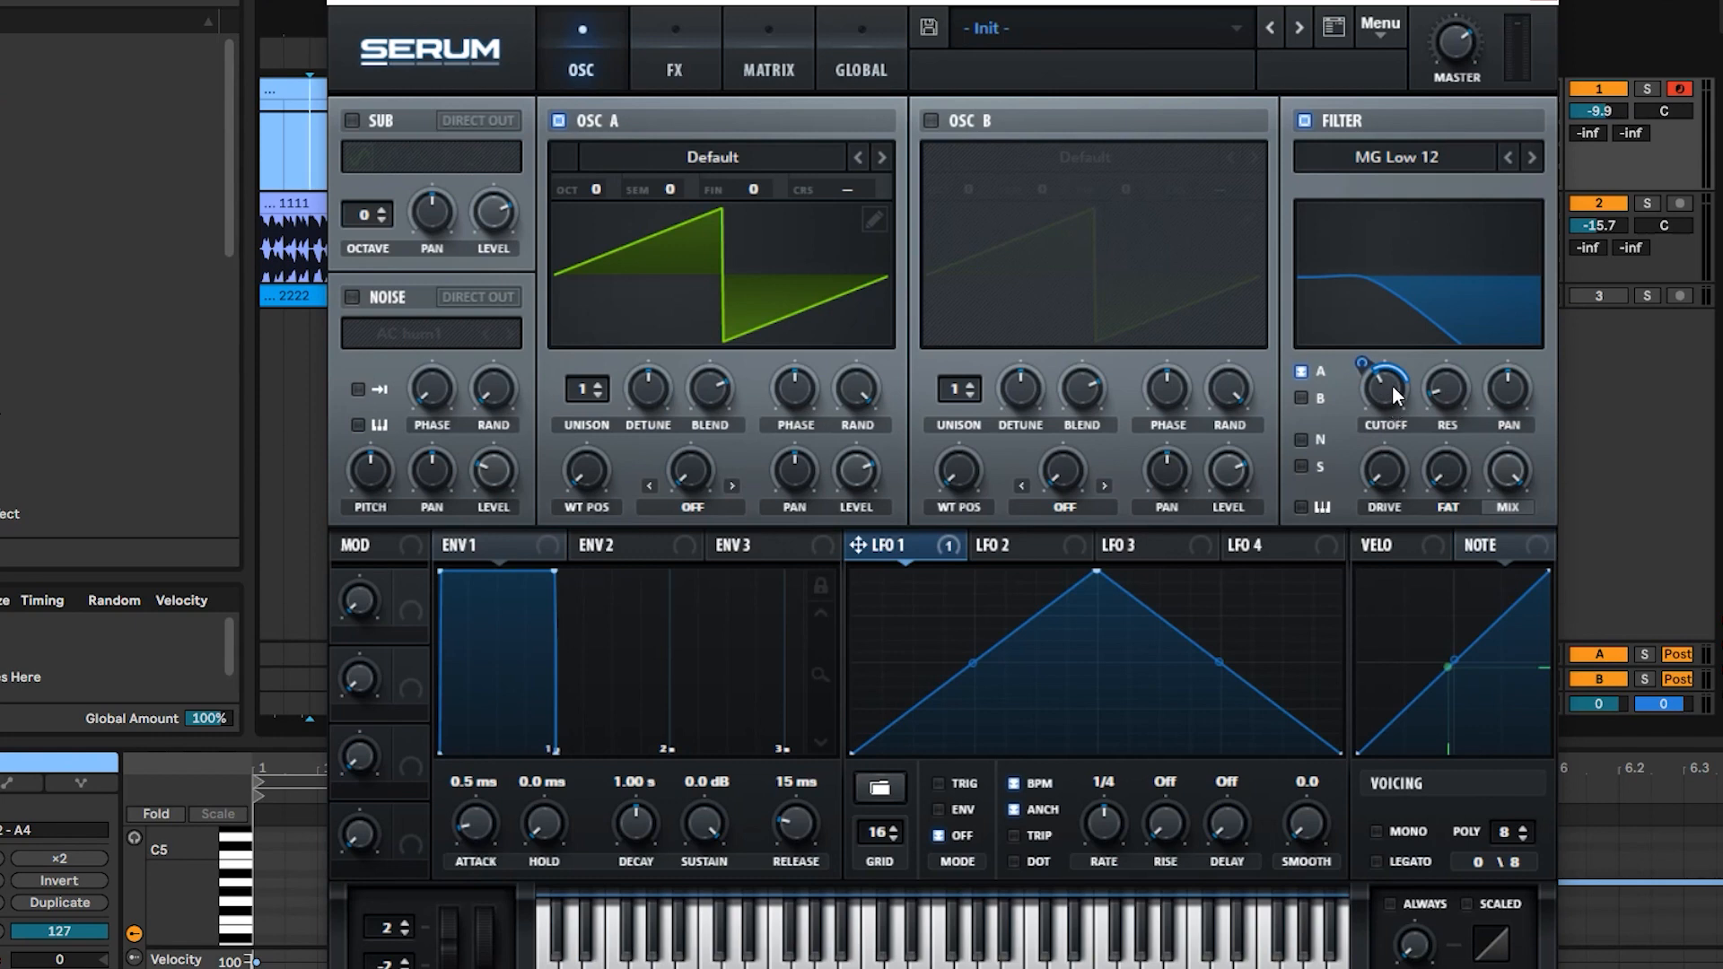
pyautogui.moveTo(1364, 362)
pyautogui.press('a')
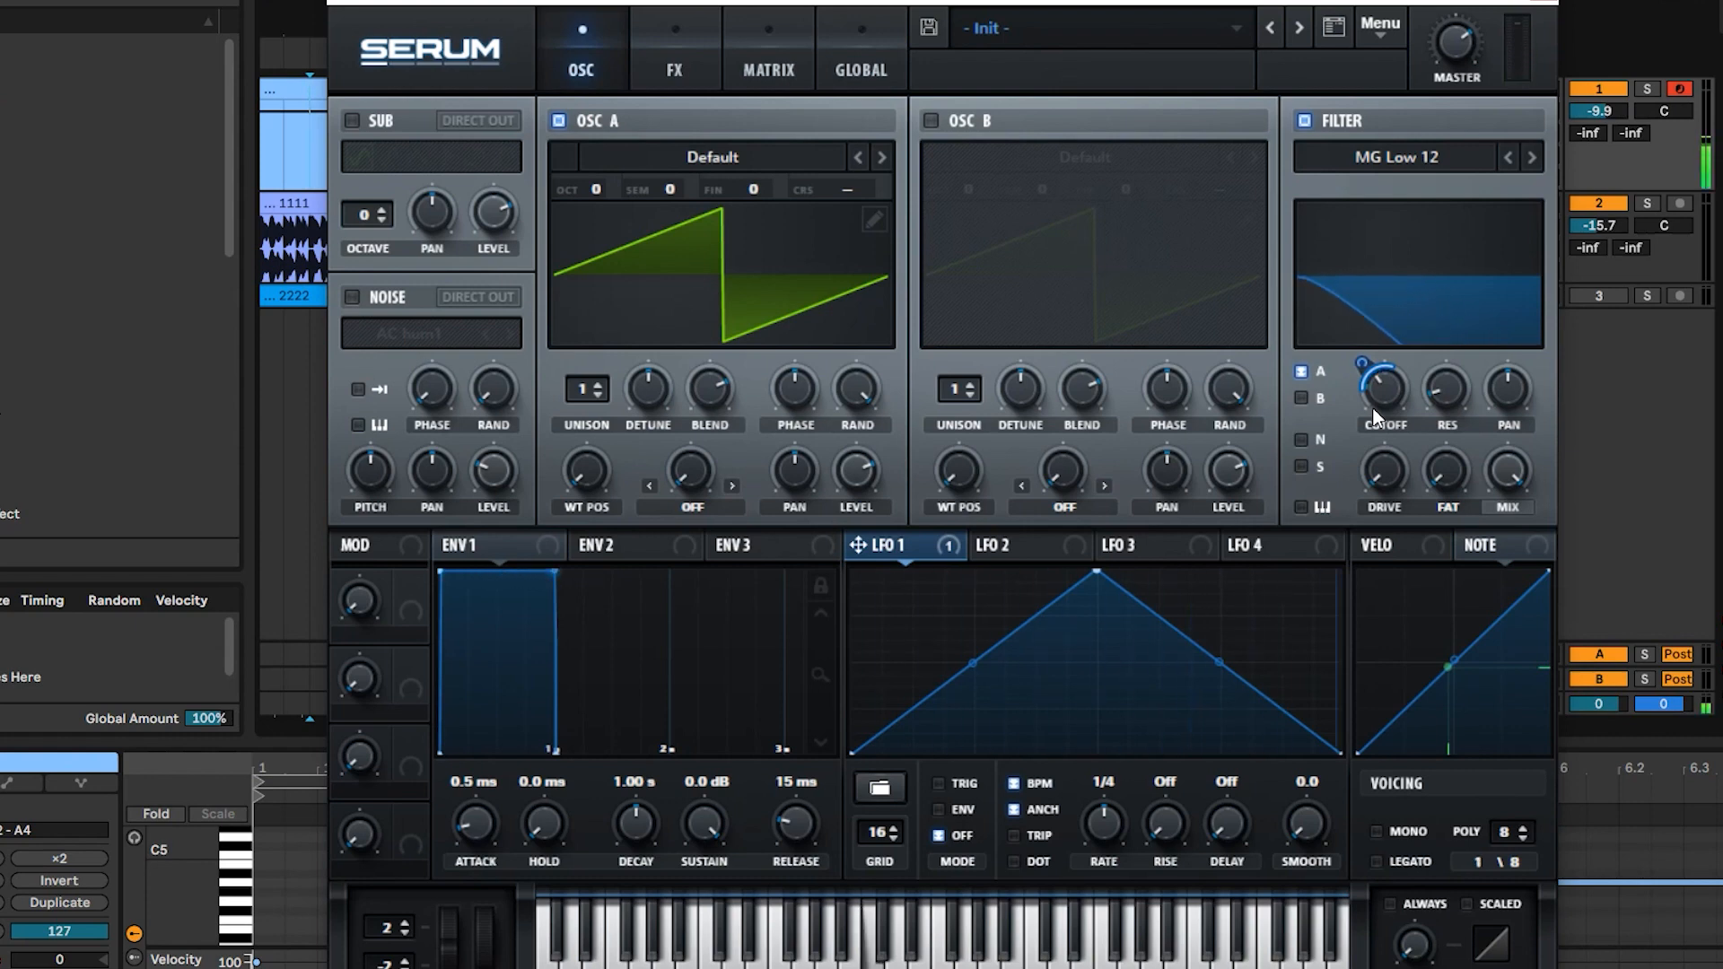
pyautogui.moveTo(1380, 366)
pyautogui.mouseDown()
pyautogui.moveTo(1381, 347)
pyautogui.moveTo(1381, 387)
pyautogui.mouseUp()
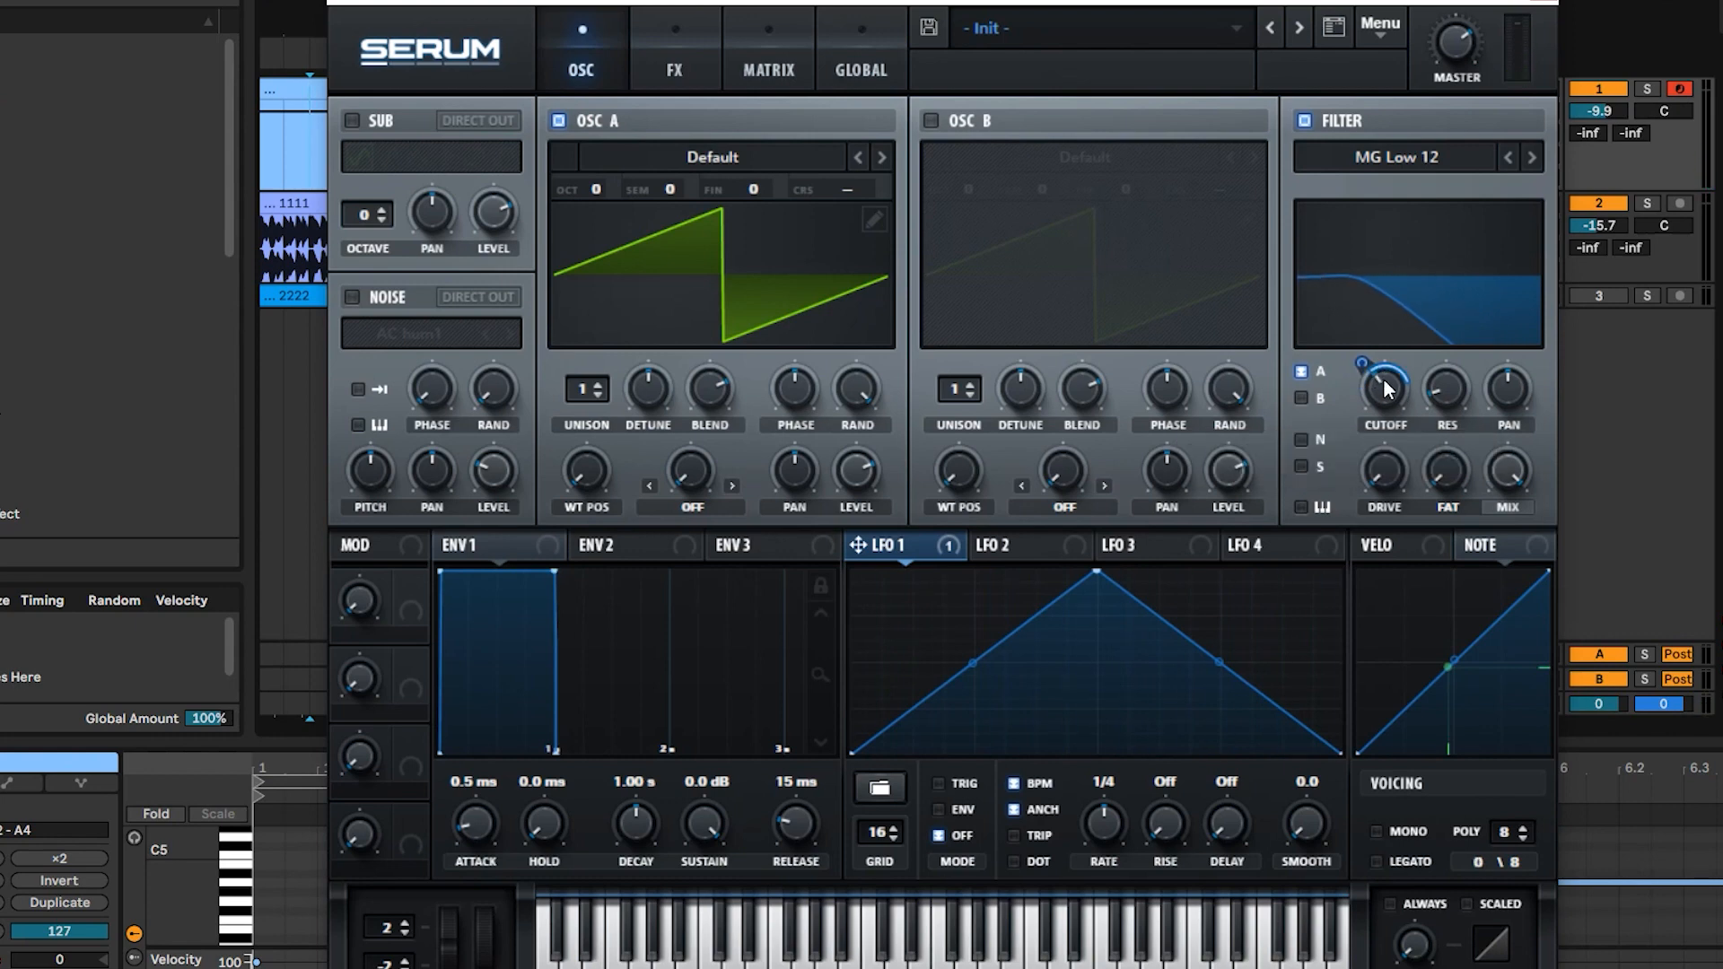
pyautogui.moveTo(1383, 394)
pyautogui.click(754, 45)
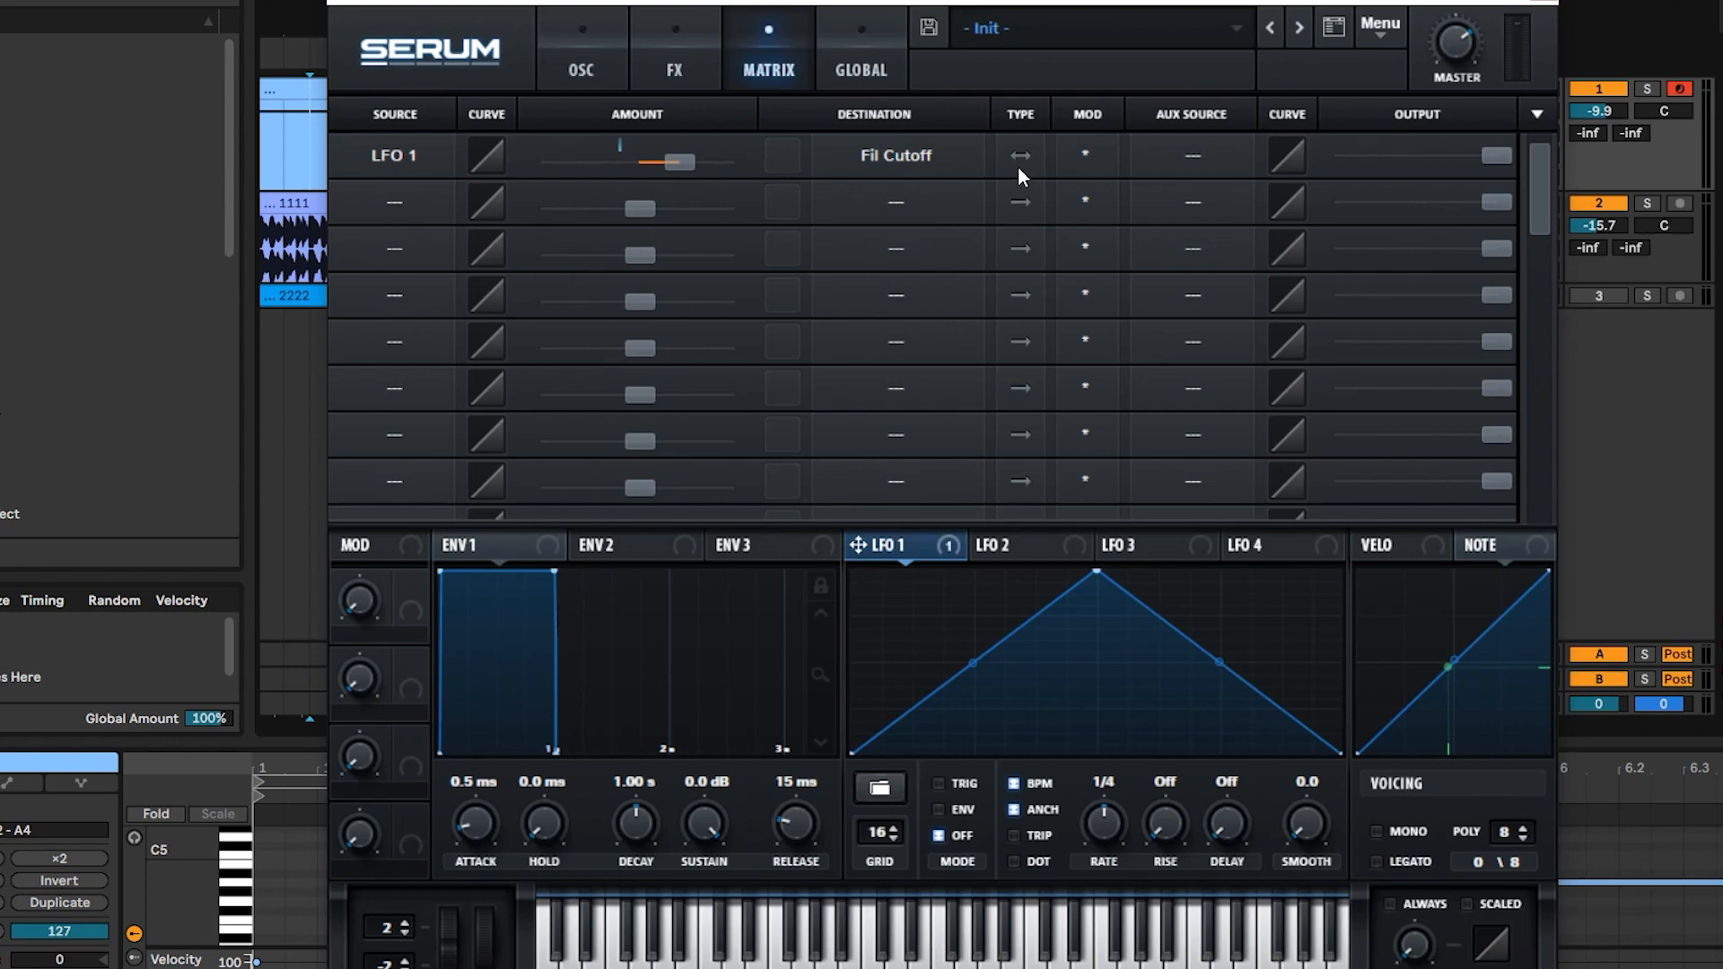
# Step: Compare LFO 1's modulation range on the filter cutoff knob with its bipolar direction type in the modulation matrix
pyautogui.click(621, 56)
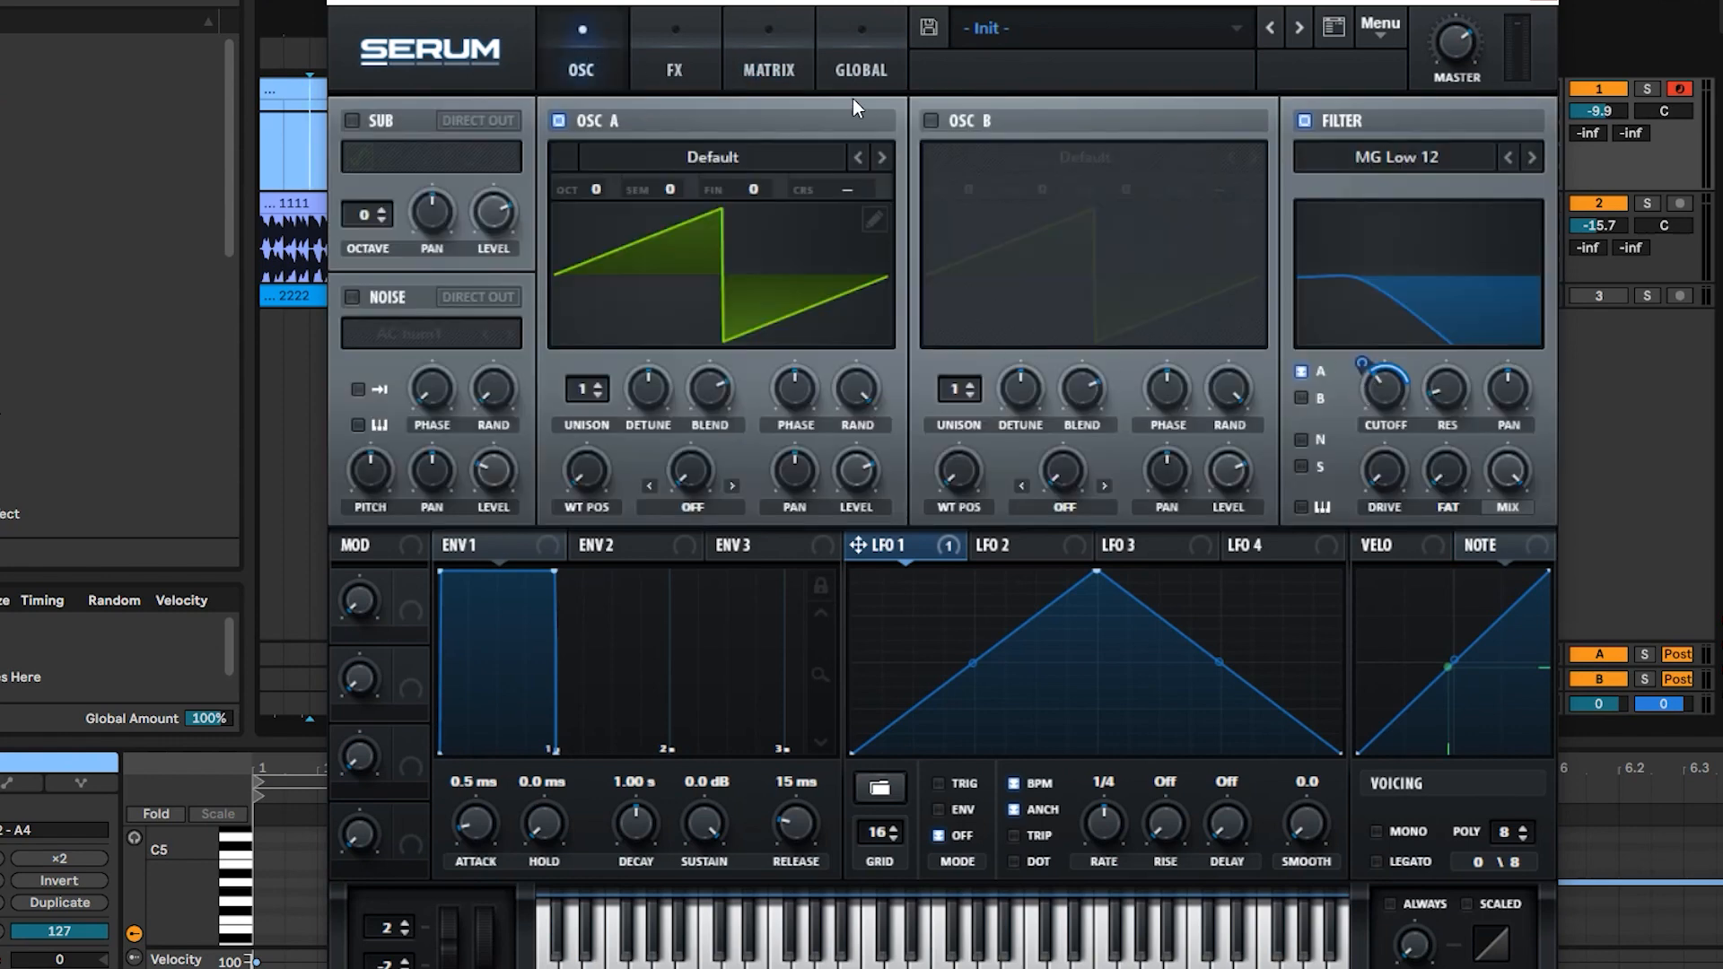
pyautogui.click(769, 64)
pyautogui.click(589, 45)
pyautogui.click(777, 53)
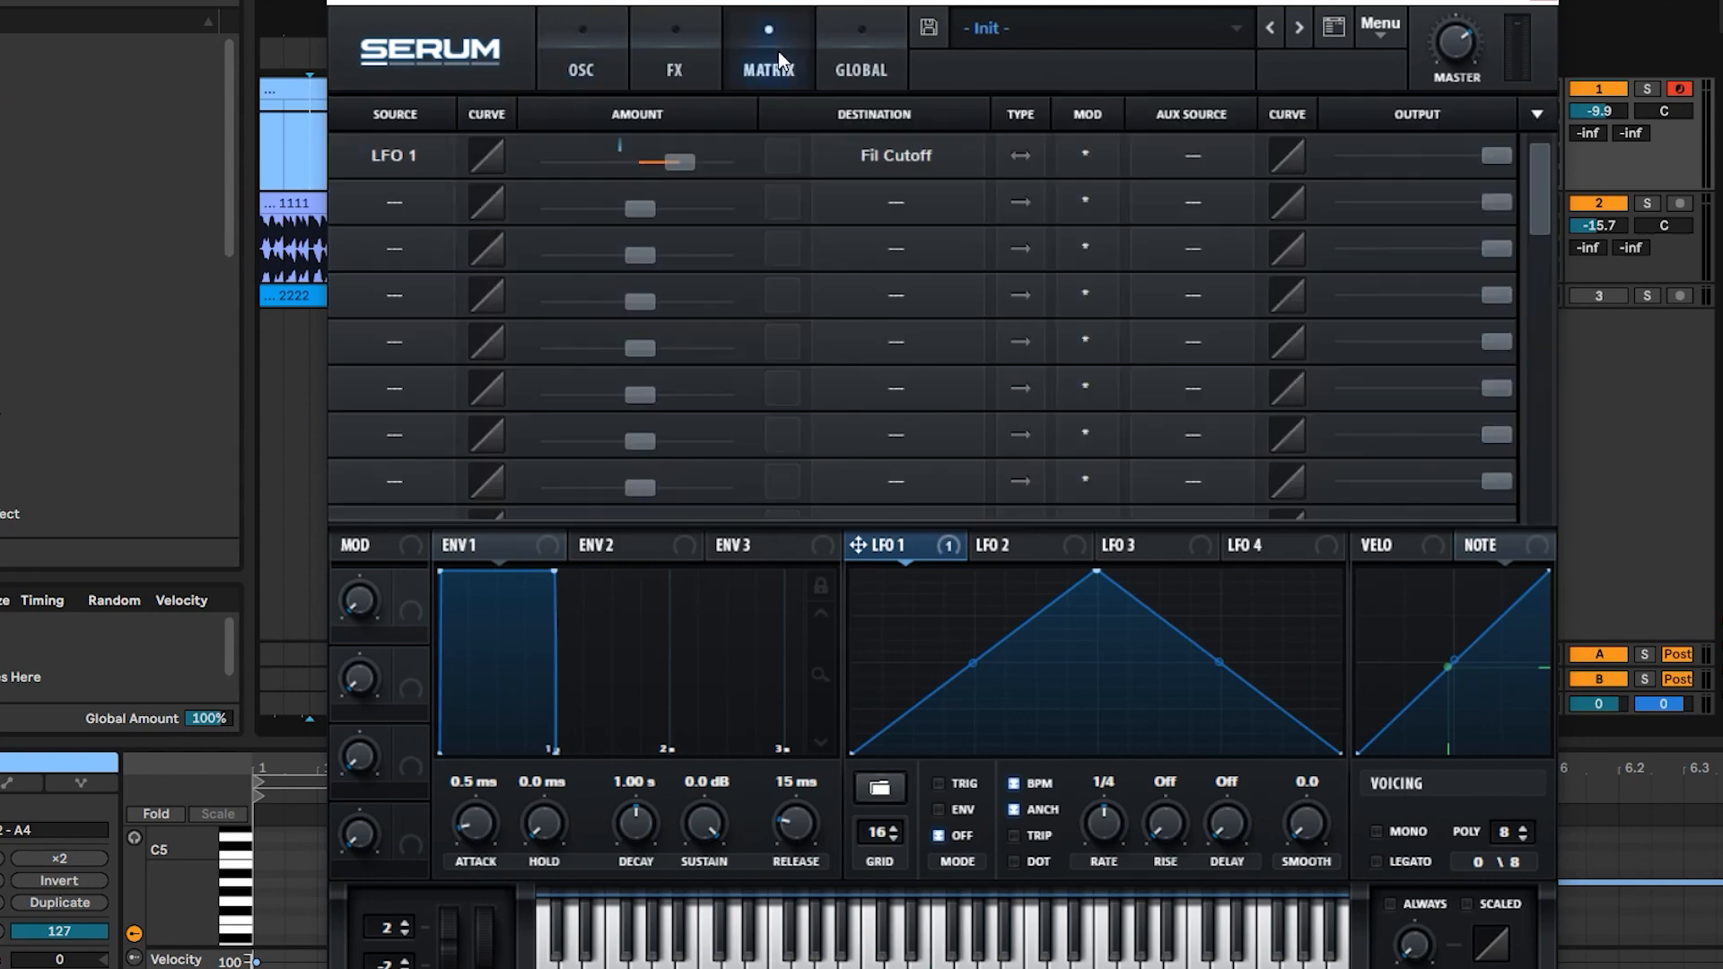
# Step: Try the Bypass mod mode on the LFO 1 to filter cutoff row, and switch it to * (inv)
pyautogui.click(1084, 156)
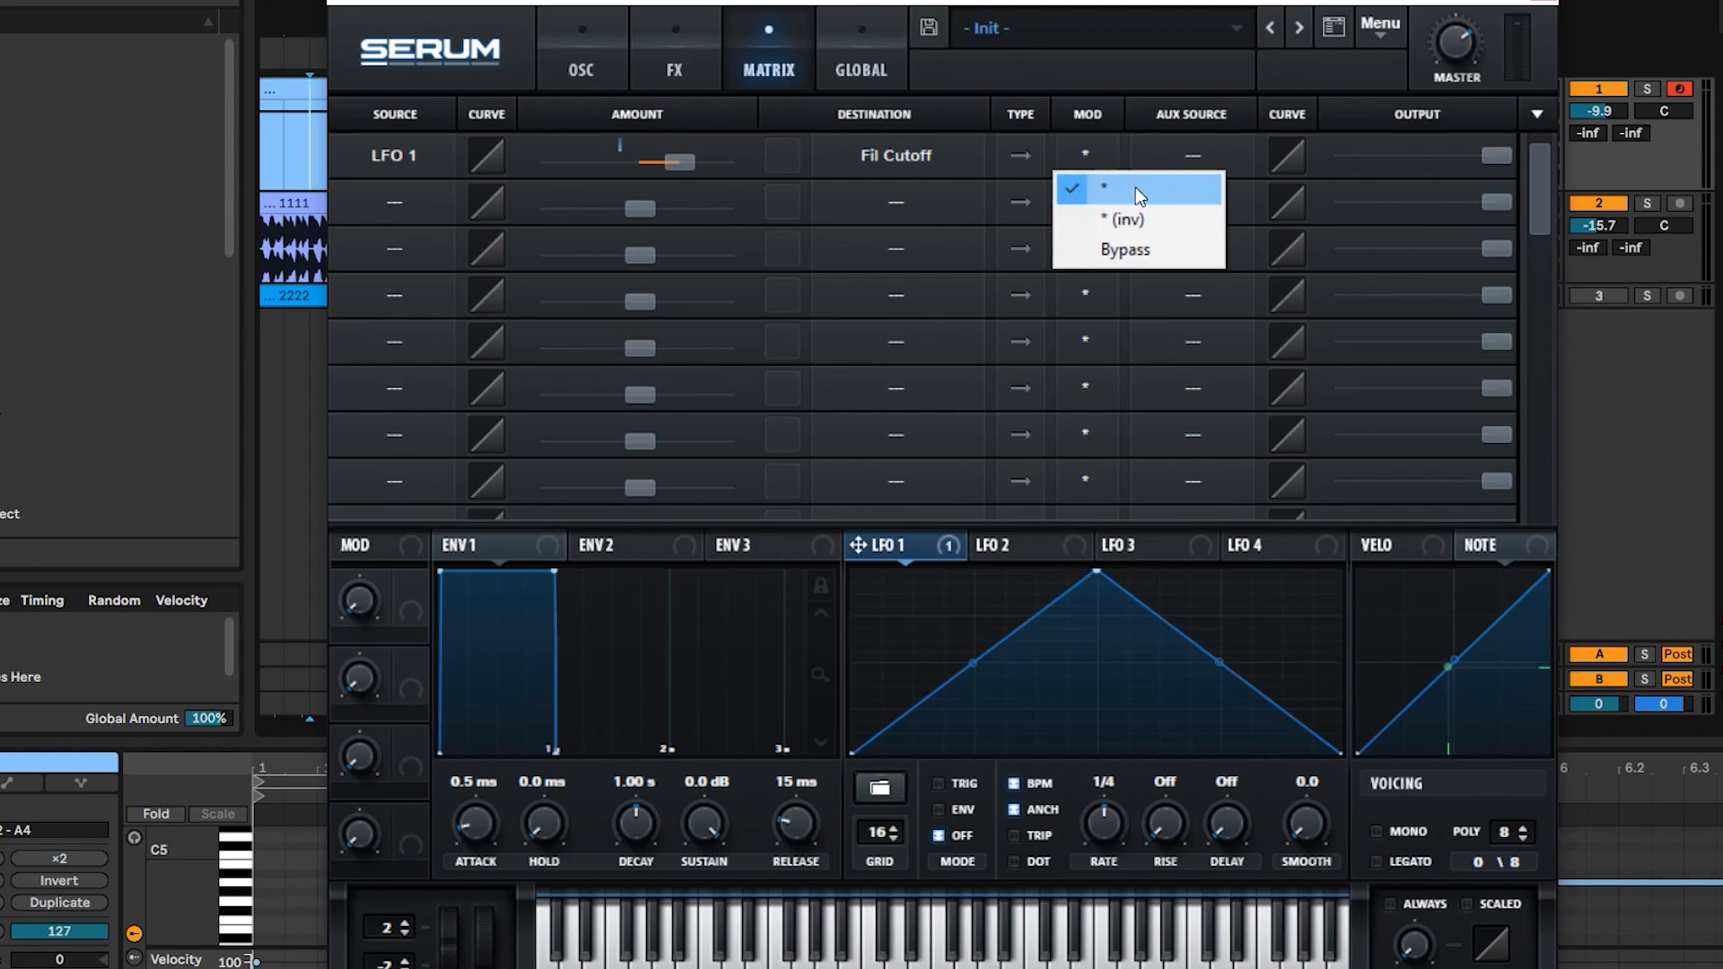
pyautogui.click(1117, 249)
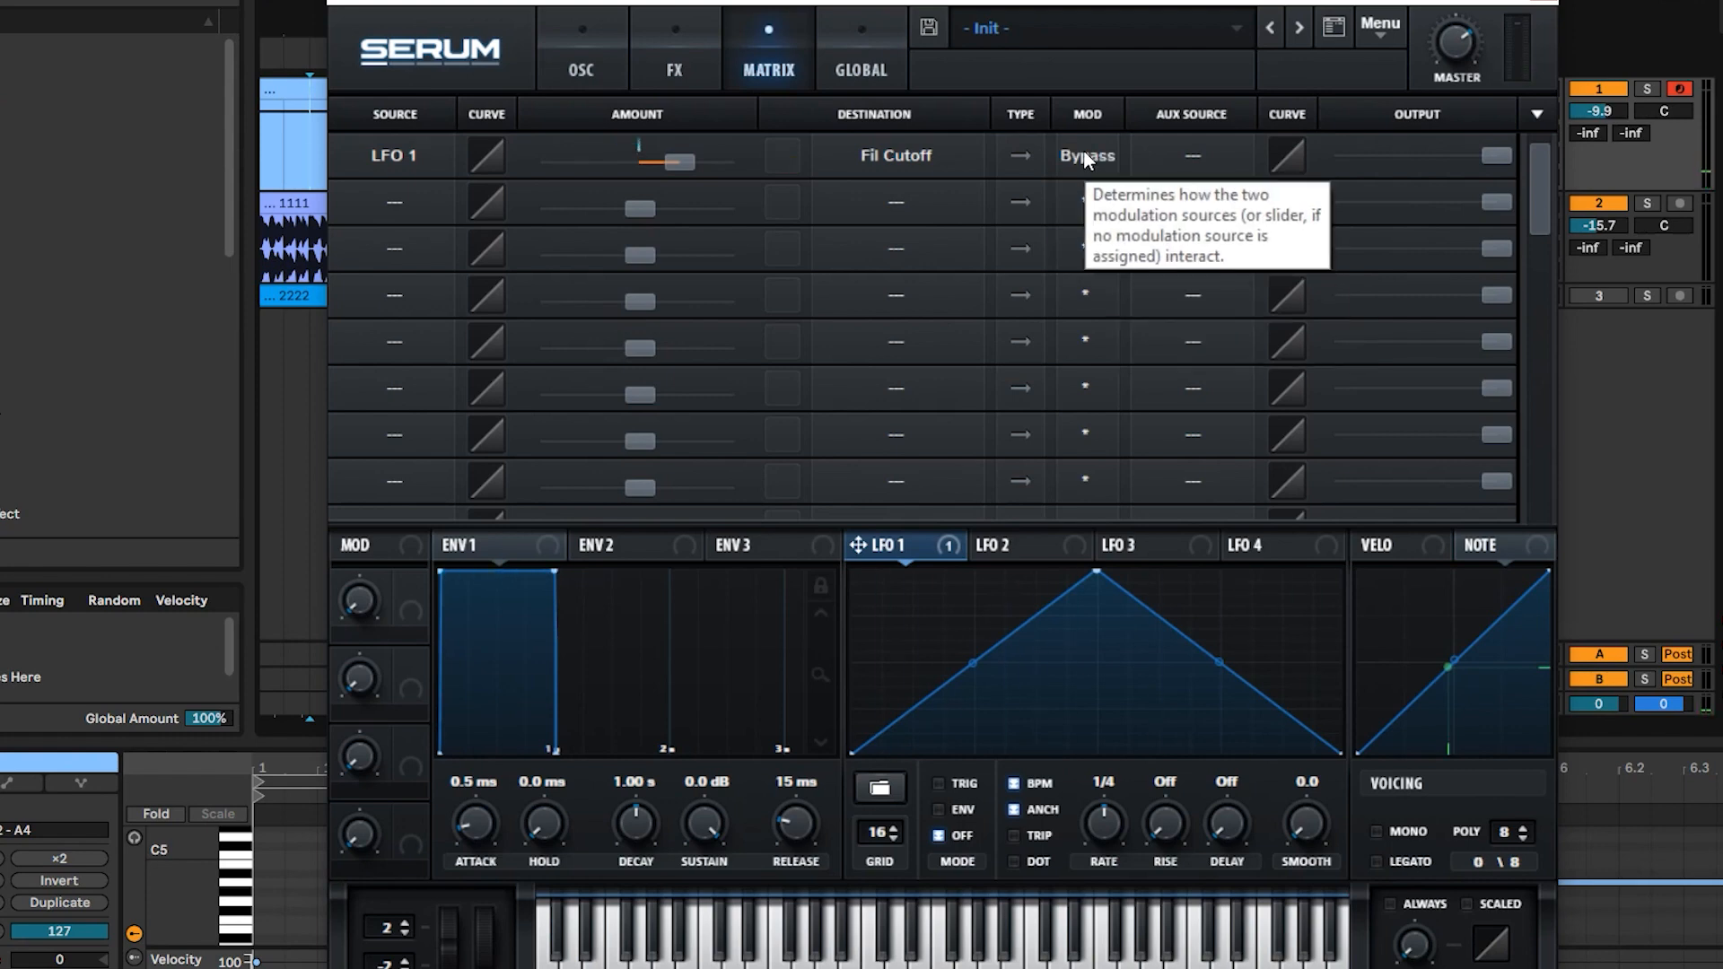
pyautogui.click(1086, 159)
pyautogui.click(1102, 214)
# Step: Check the filter cutoff knob with the inverted mod mode, and return the LFO 1 row's mod mode to *
pyautogui.click(591, 59)
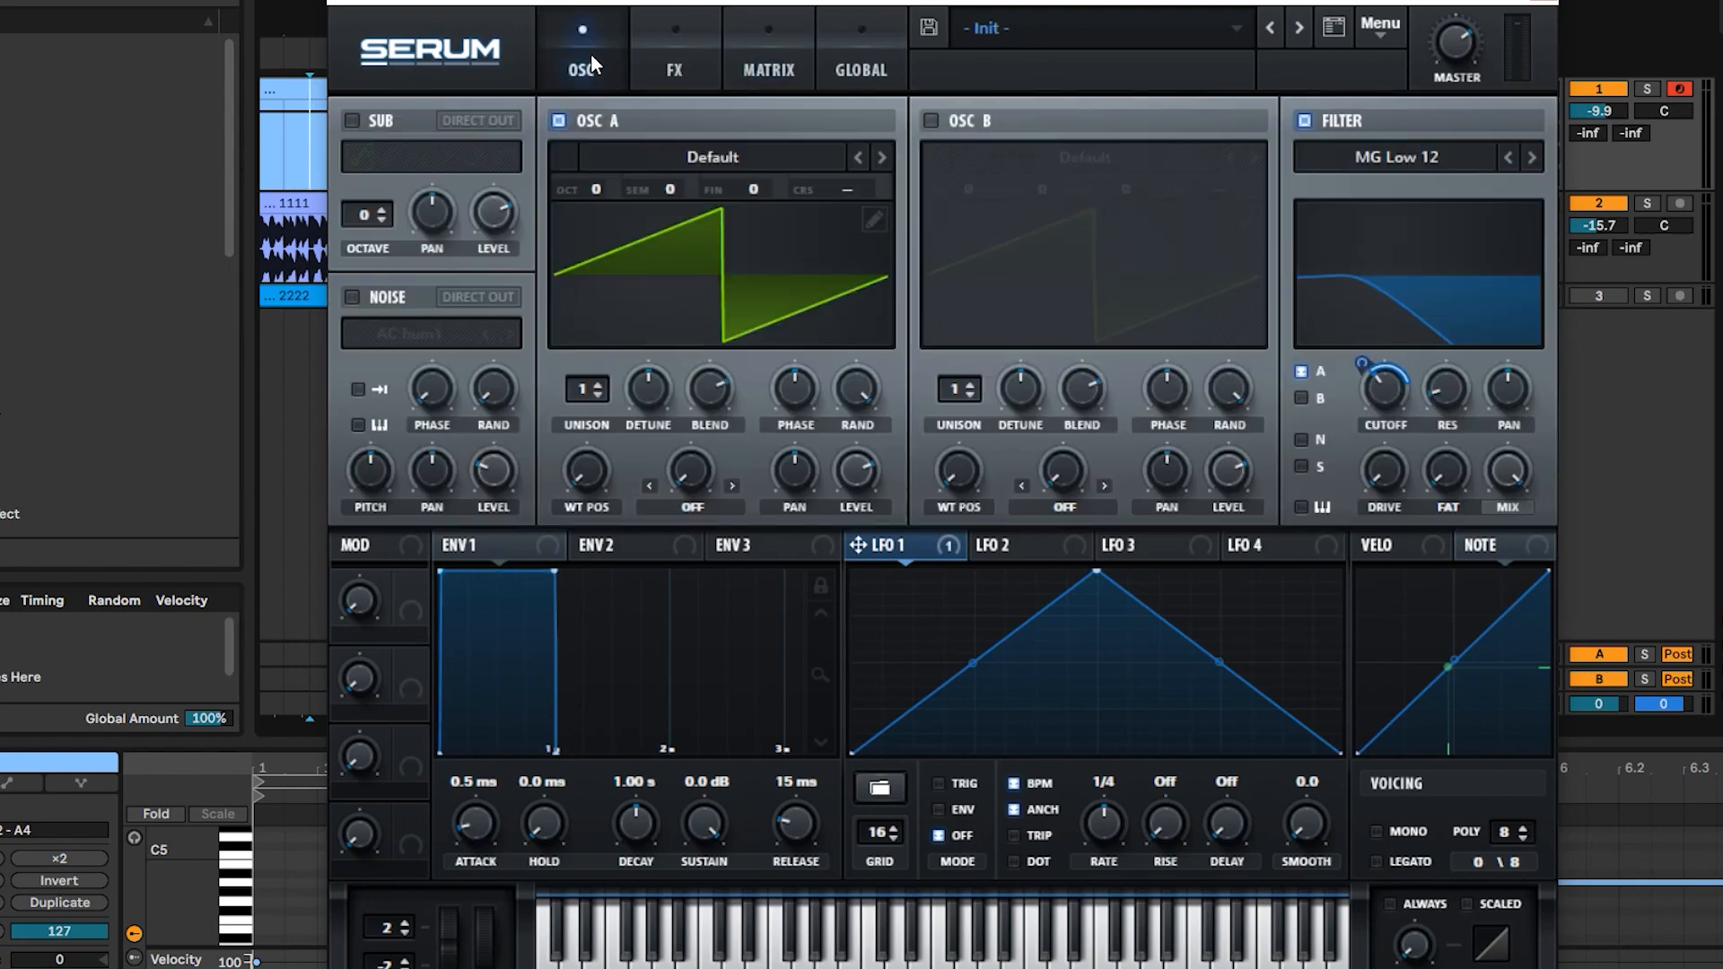
pyautogui.click(770, 61)
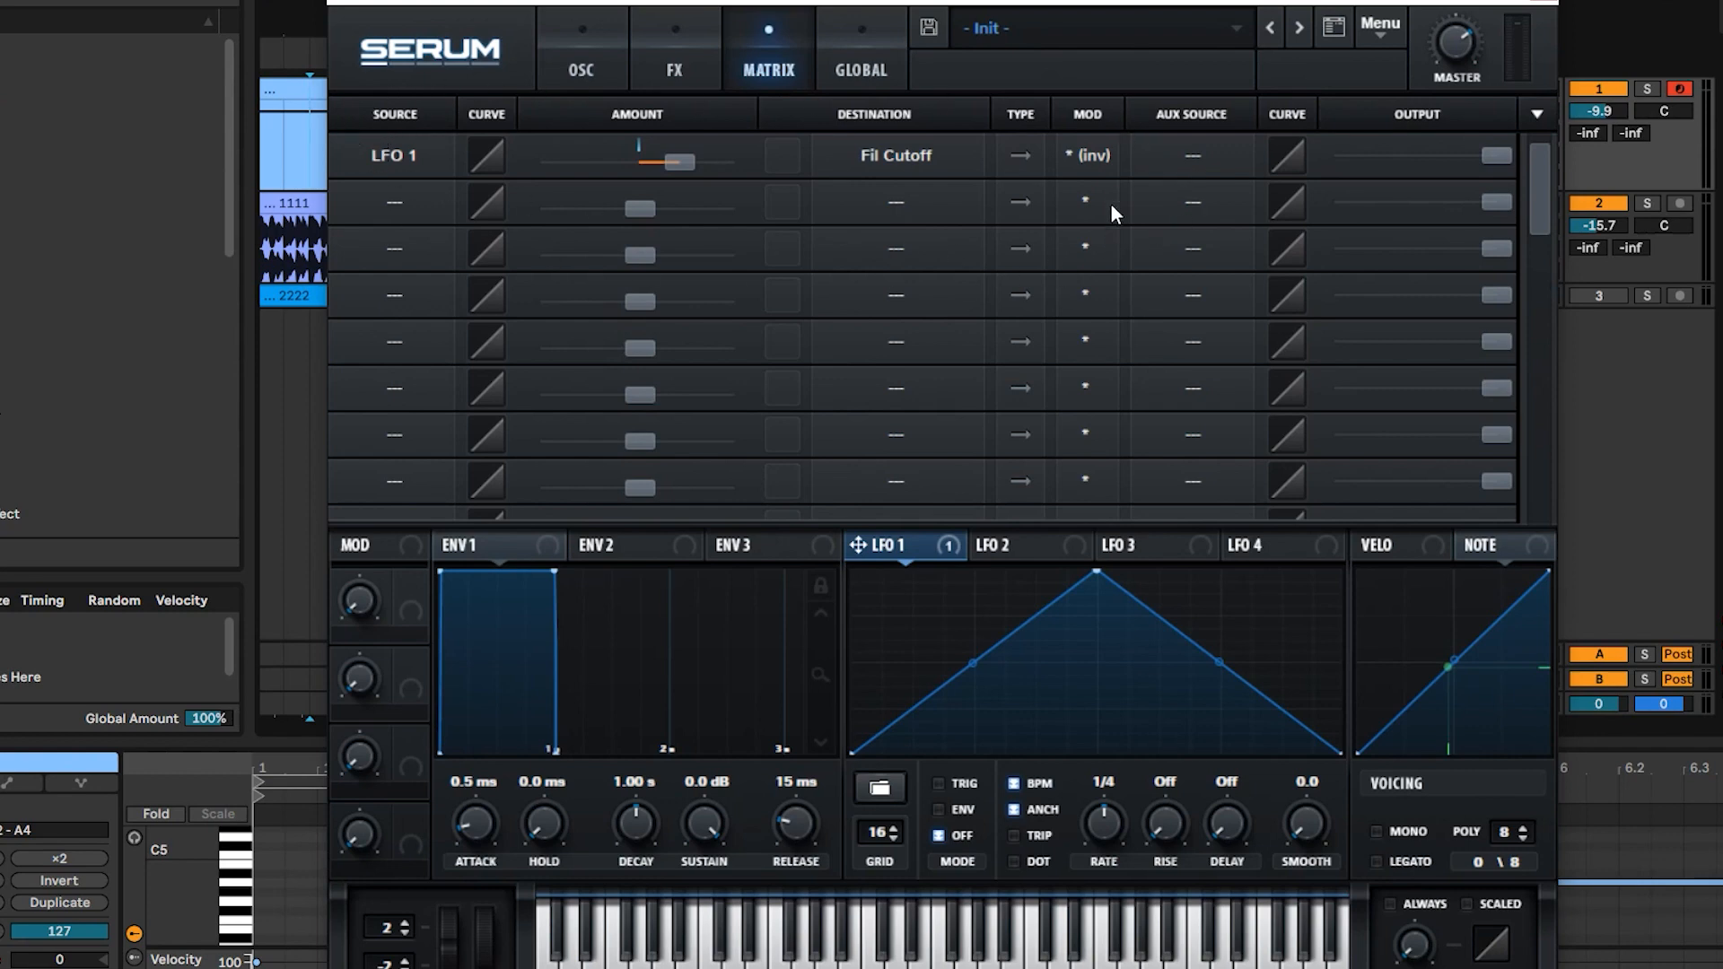
pyautogui.click(1068, 171)
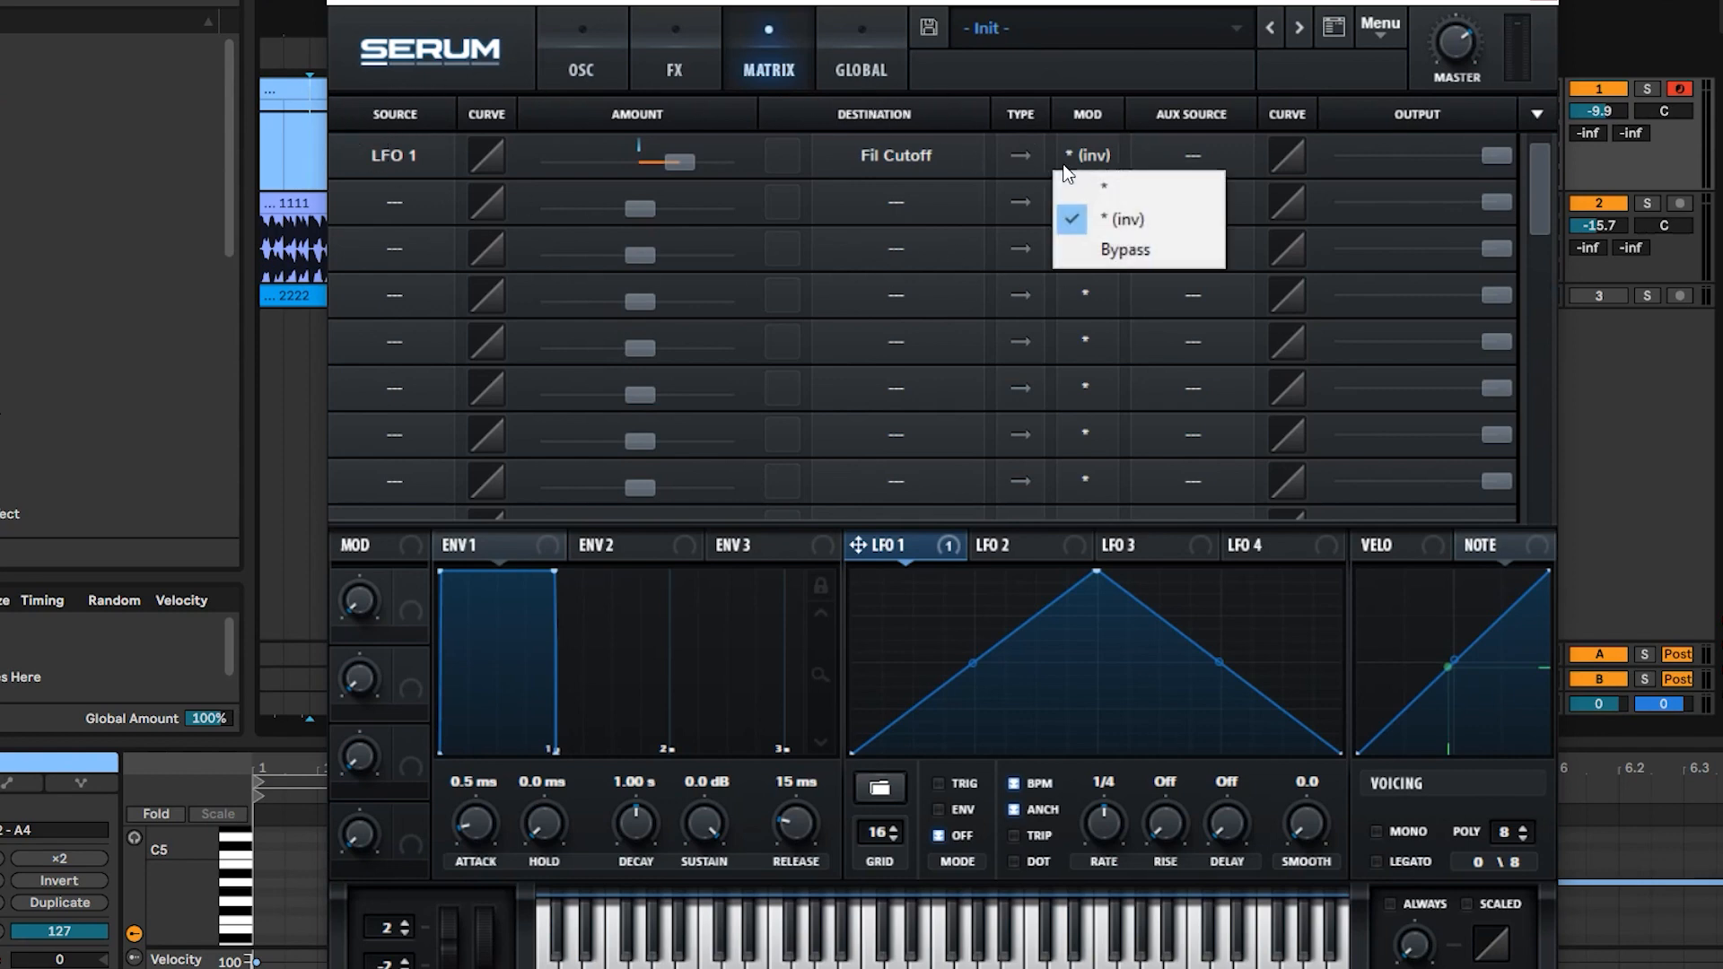
pyautogui.click(1103, 188)
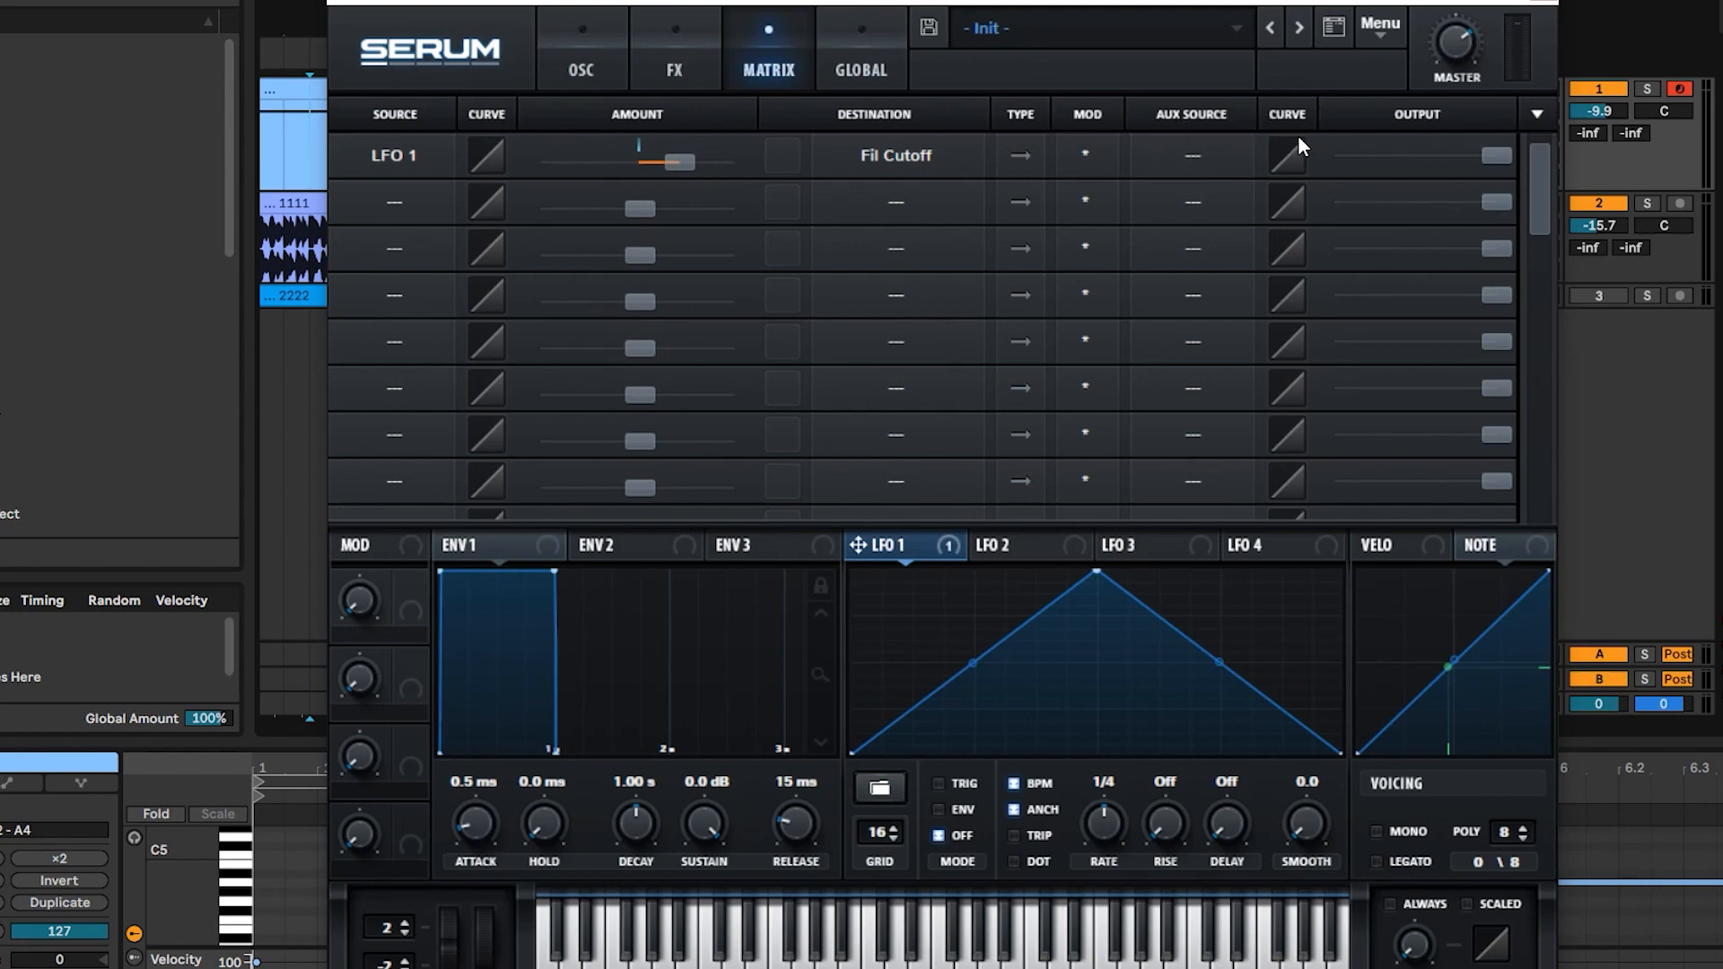
# Step: Bend the auxiliary source curve (Curve 1b) in the LFO 1 row upward to 10
pyautogui.moveTo(1289, 158)
pyautogui.moveTo(1291, 155)
pyautogui.mouseDown()
pyautogui.moveTo(1318, 212)
pyautogui.moveTo(1278, 123)
pyautogui.mouseUp()
pyautogui.doubleClick(1287, 161)
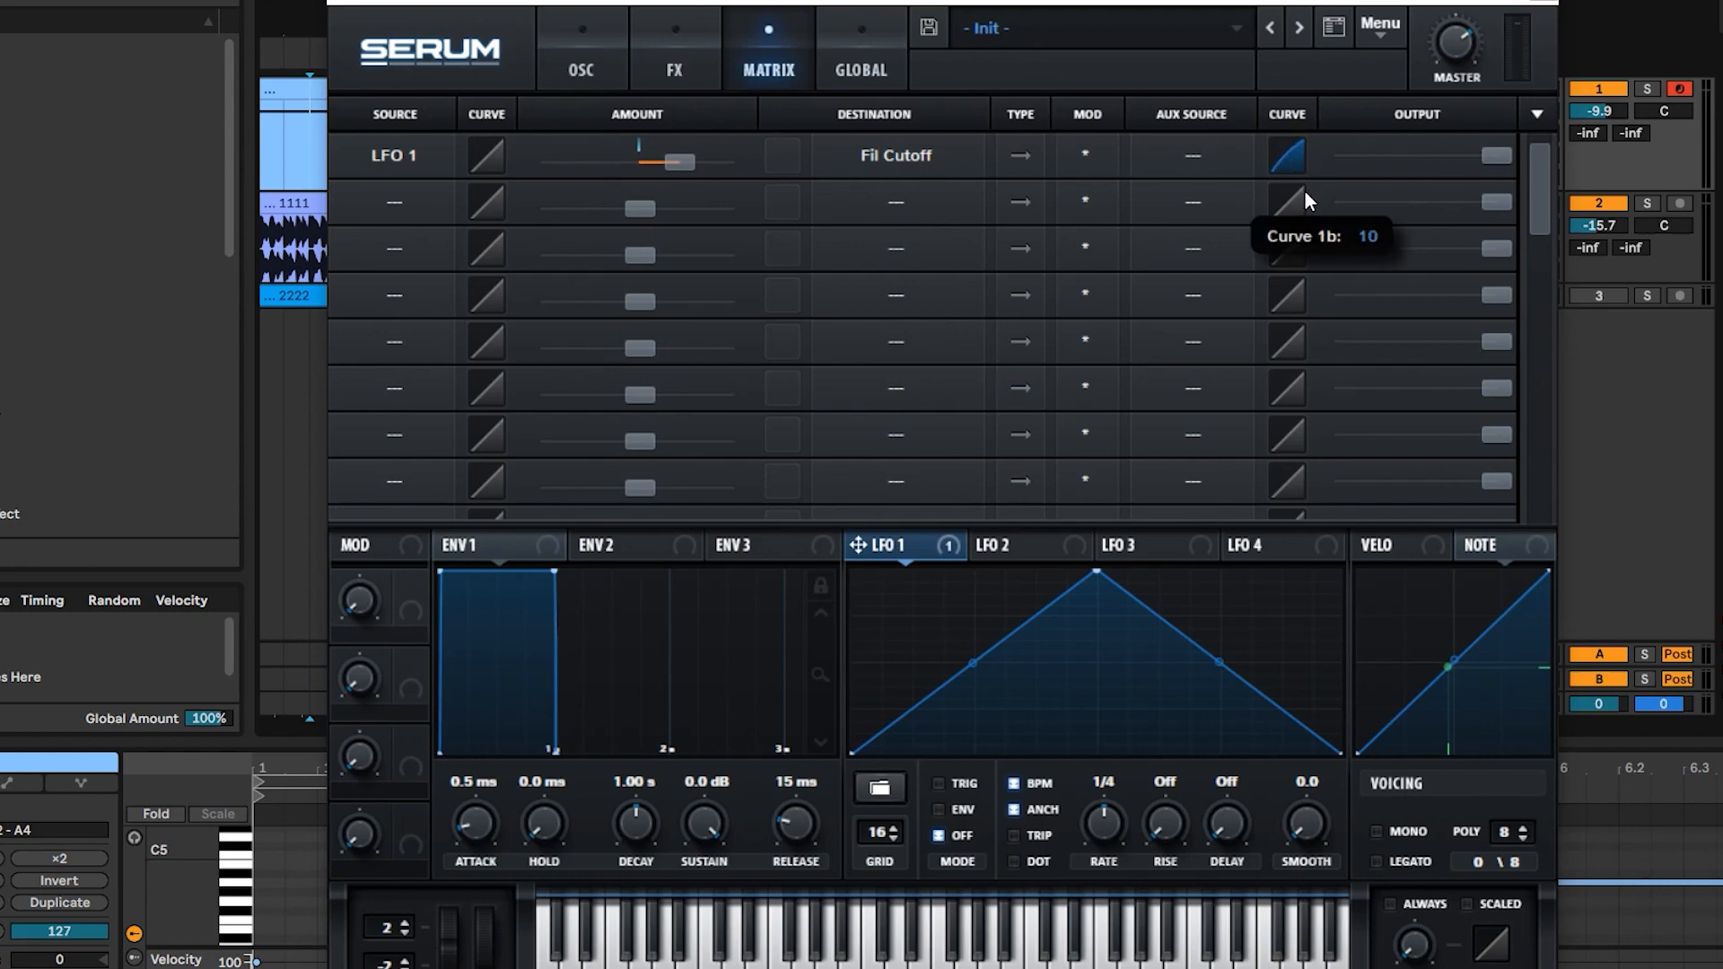